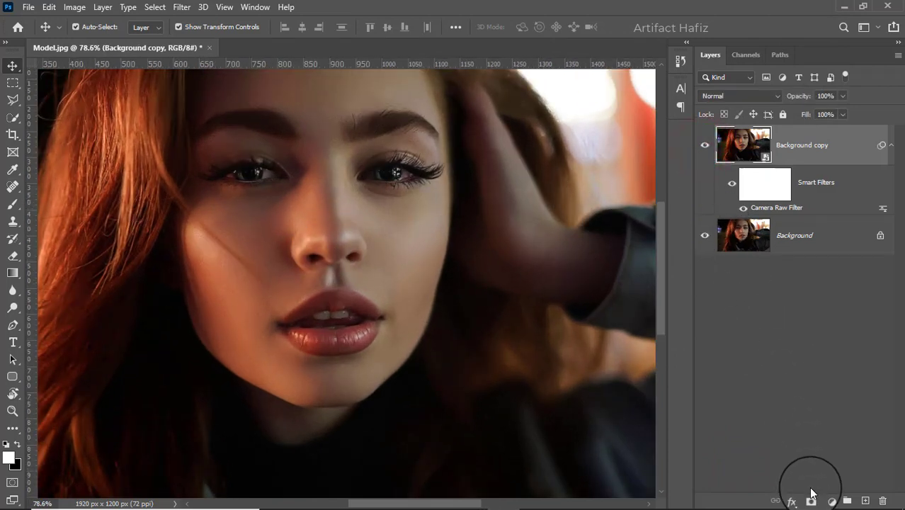
Add a layer mask to the Background copy layer and prepare a black Soft Round brush at 100% opacity and 100% flow
left_click(810, 499)
left_click_drag(462, 247, 450, 330)
left_click(12, 205)
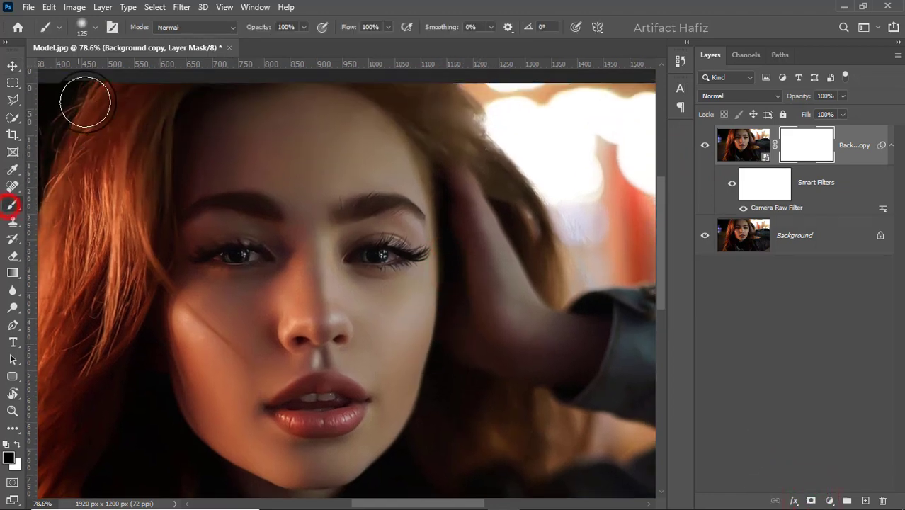
left_click(87, 30)
left_click(73, 202)
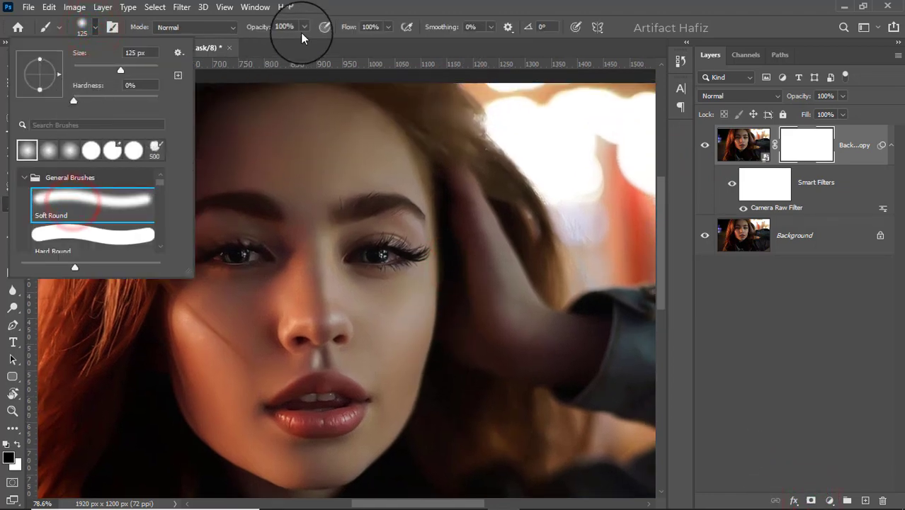
left_click_drag(302, 31, 305, 42)
left_click(387, 29)
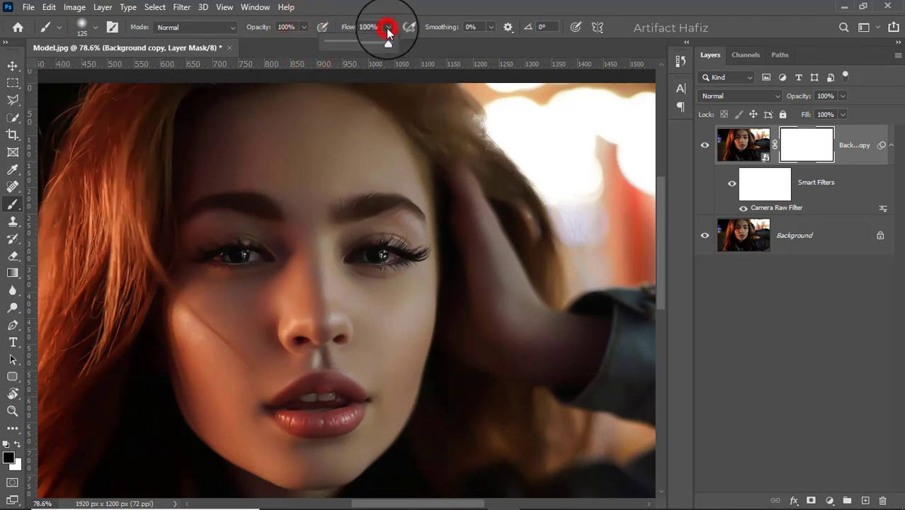
left_click(19, 446)
left_click(19, 446)
Paint black on the mask over the eyebrow and eye on the image's left side, using 70 px and 50 px brush sizes
scroll(244, 193, "up", 2)
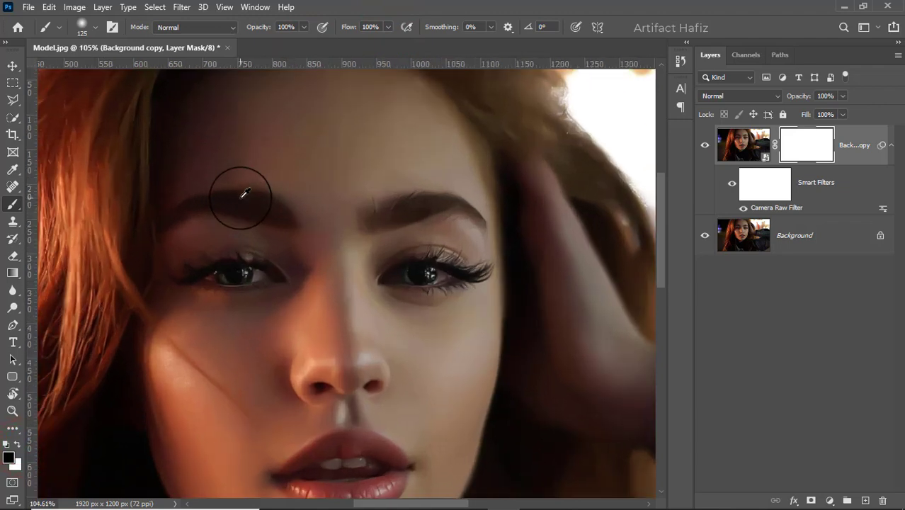
key("bracketleft")
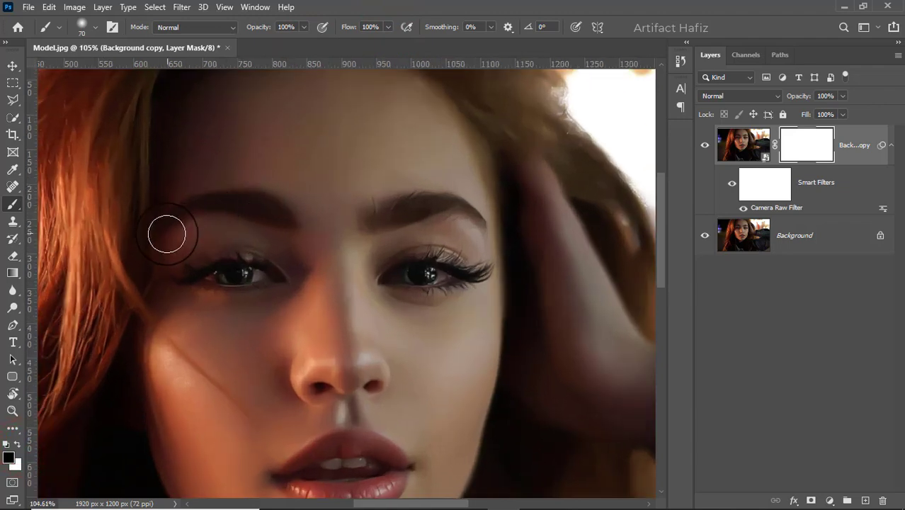
mouse_move(163, 226)
left_mouse_down()
mouse_move(207, 202)
mouse_move(242, 201)
mouse_move(285, 226)
left_mouse_up()
mouse_move(178, 272)
left_mouse_down()
mouse_move(255, 260)
mouse_move(271, 277)
mouse_move(181, 283)
left_mouse_up()
left_click(182, 280)
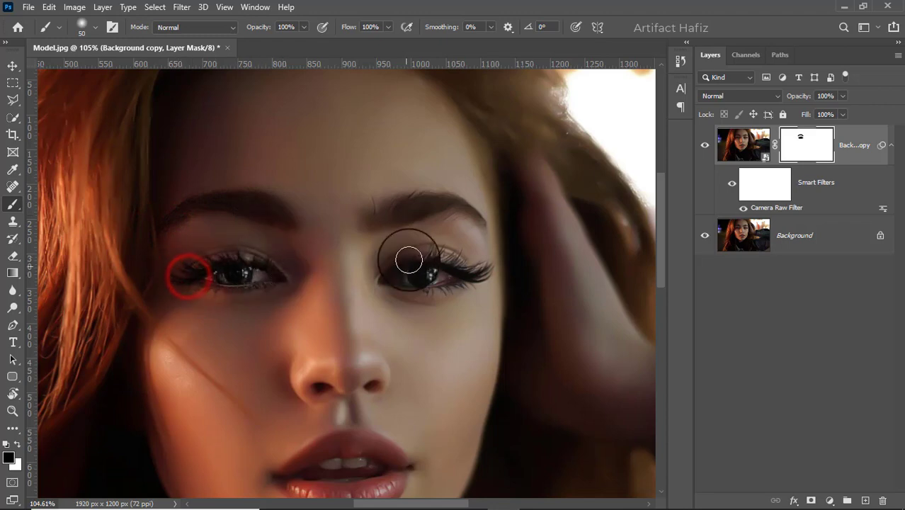
Mask out the smoothing over the eyebrow, eye and lashes on the image's right side with the 50 px black brush
mouse_move(400, 231)
left_mouse_down()
mouse_move(368, 211)
mouse_move(424, 196)
mouse_move(469, 209)
mouse_move(477, 223)
mouse_move(475, 214)
mouse_move(367, 216)
left_mouse_up()
left_click(390, 216)
left_click_drag(394, 267, 477, 266)
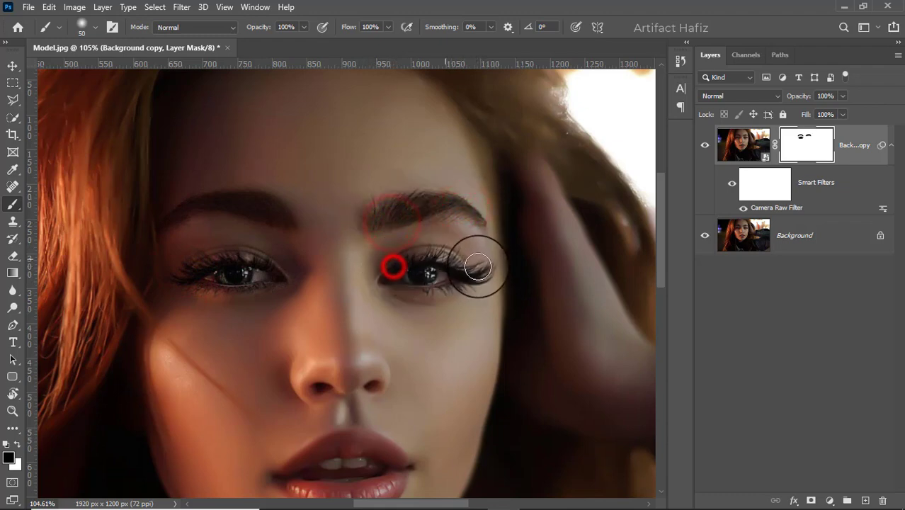
mouse_move(394, 283)
left_mouse_down()
mouse_move(405, 297)
mouse_move(420, 269)
mouse_move(410, 269)
mouse_move(436, 276)
left_mouse_up()
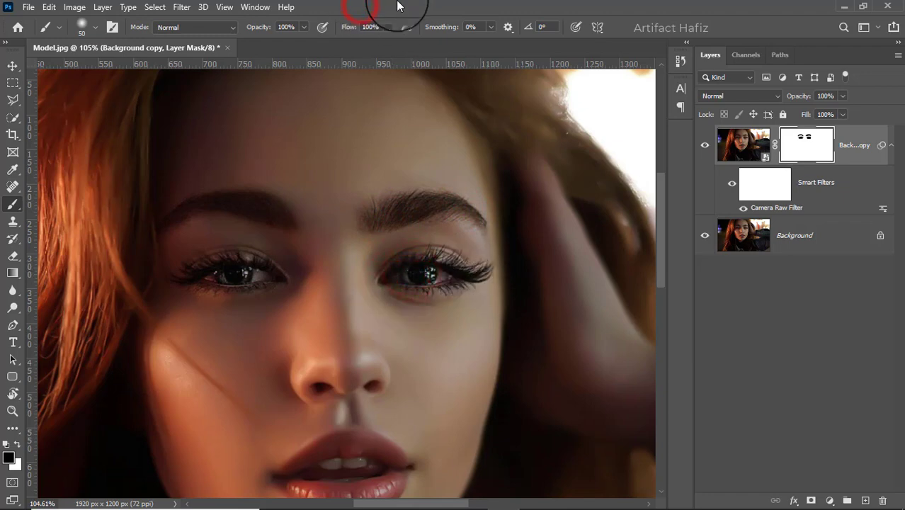
Paint black on the mask over the nostrils, nose tip and nose bridge to restore their original detail
left_click_drag(315, 234, 313, 95)
left_click(313, 255)
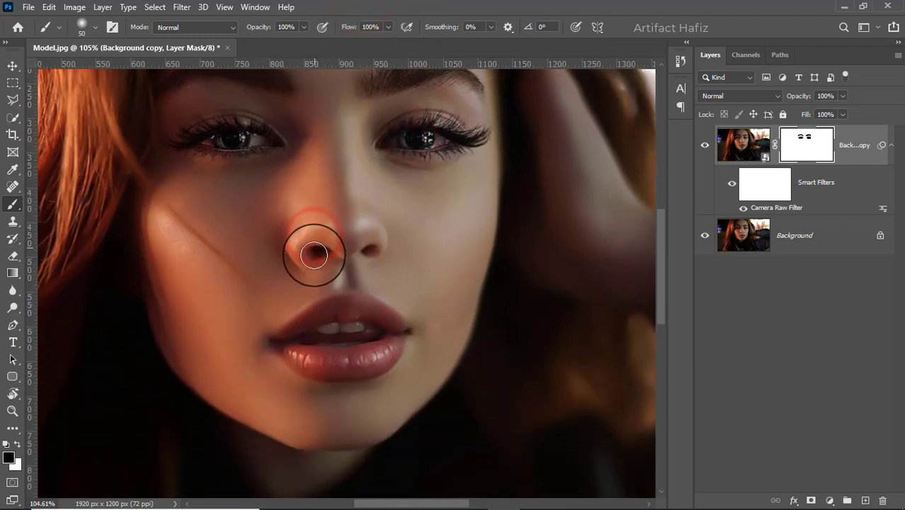
left_click(295, 236)
left_click(381, 242)
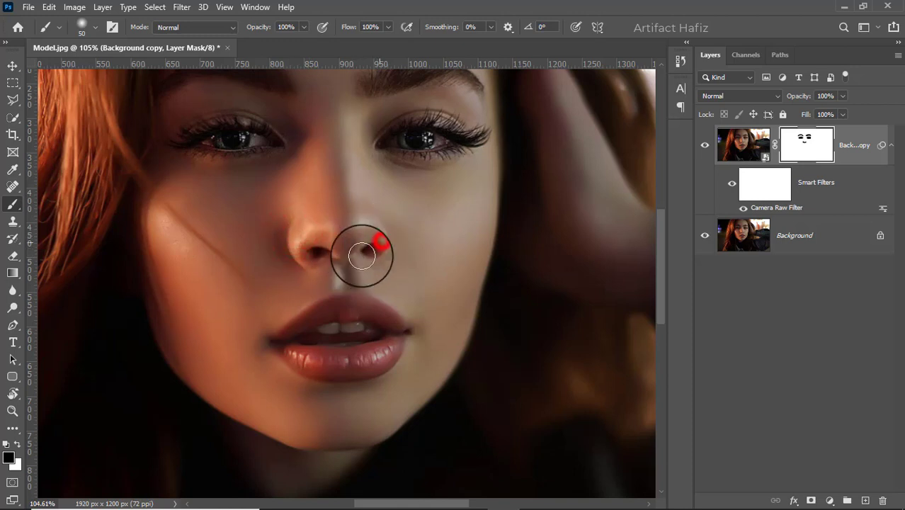
left_click(369, 207)
left_click(344, 216)
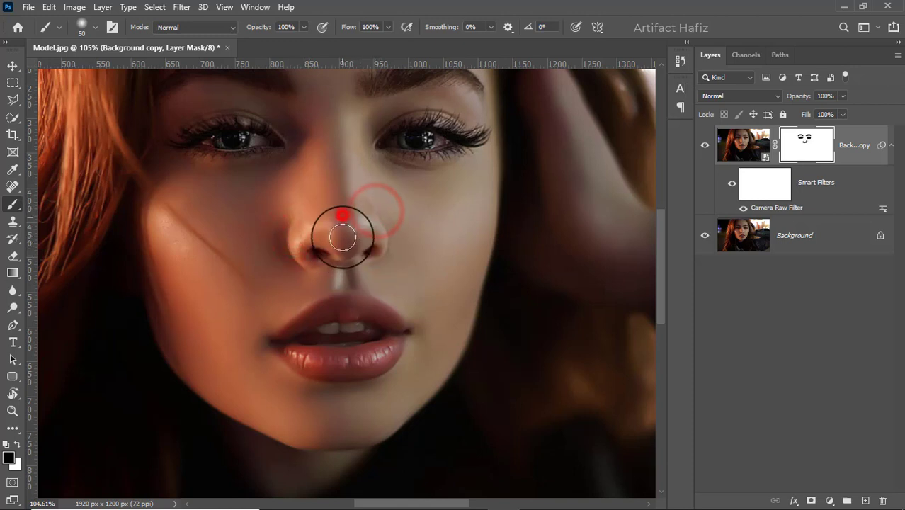
left_click(345, 150)
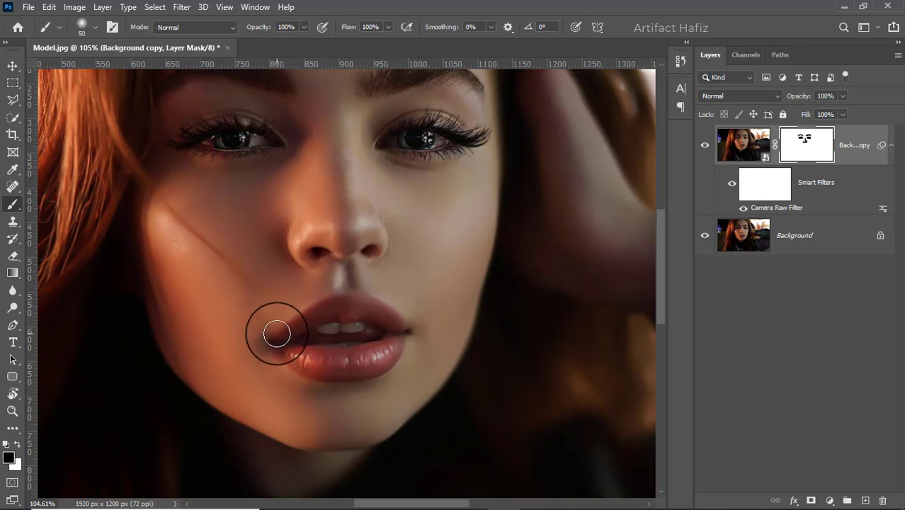
Reduce the brush to 40 px and paint black on the mask over the upper and lower lips and mouth corners
key("bracketleft")
mouse_move(276, 338)
left_mouse_down()
mouse_move(307, 307)
mouse_move(365, 303)
mouse_move(401, 331)
left_mouse_up()
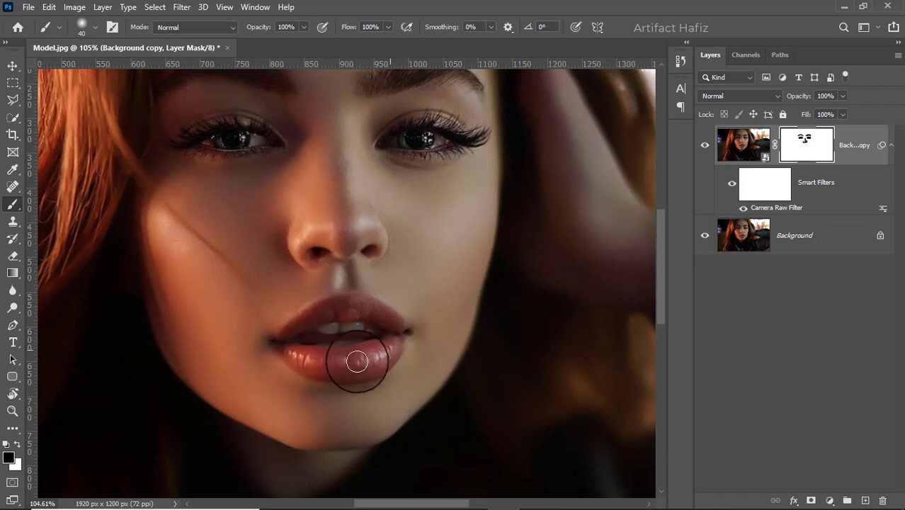
mouse_move(291, 355)
left_mouse_down()
mouse_move(353, 363)
mouse_move(387, 343)
mouse_move(373, 334)
left_mouse_up()
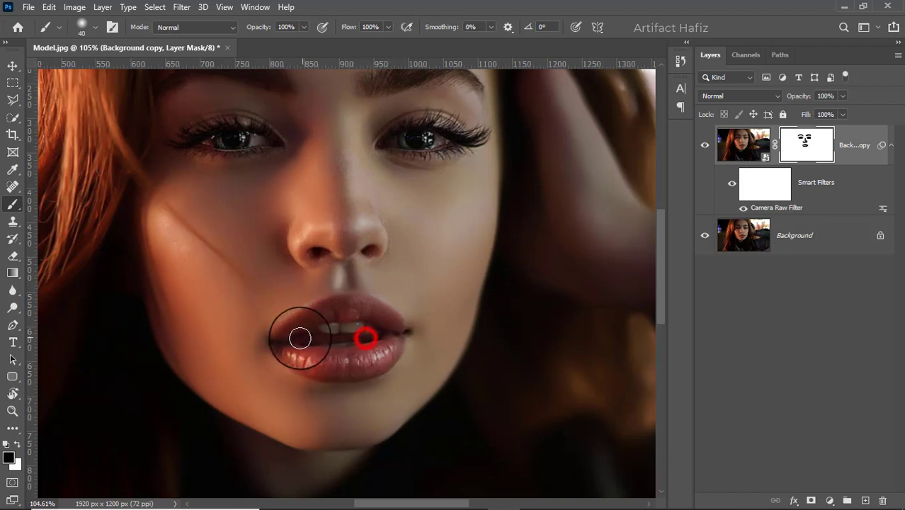
left_click_drag(296, 333, 404, 334)
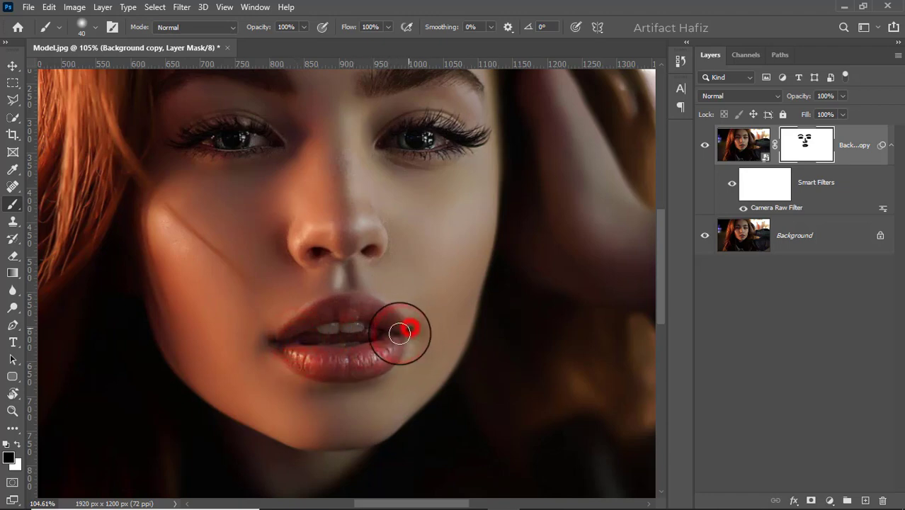
mouse_move(279, 340)
left_mouse_down()
mouse_move(302, 325)
mouse_move(300, 311)
left_mouse_up()
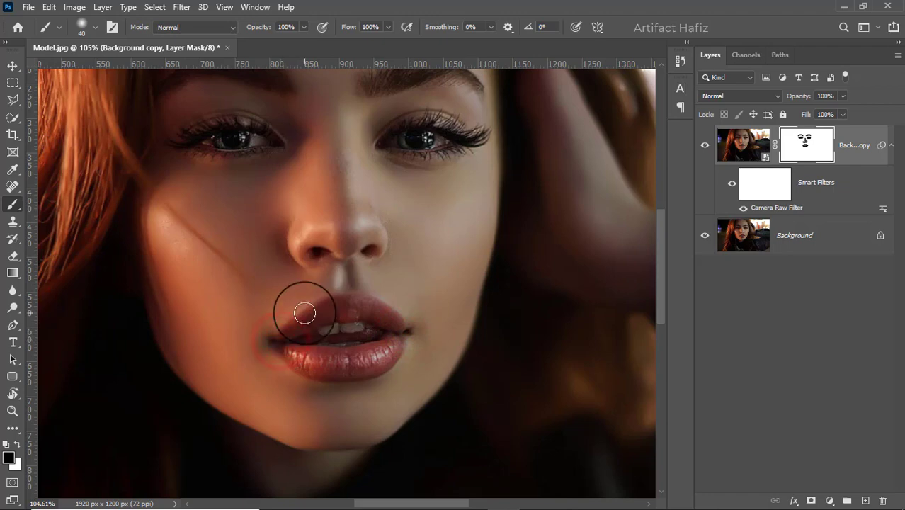
Set the brush opacity to 17%, enlarge the brush to 1000 px and paint lightly over the face on the mask
scroll(300, 311, "down", 5)
scroll(306, 287, "down", 1)
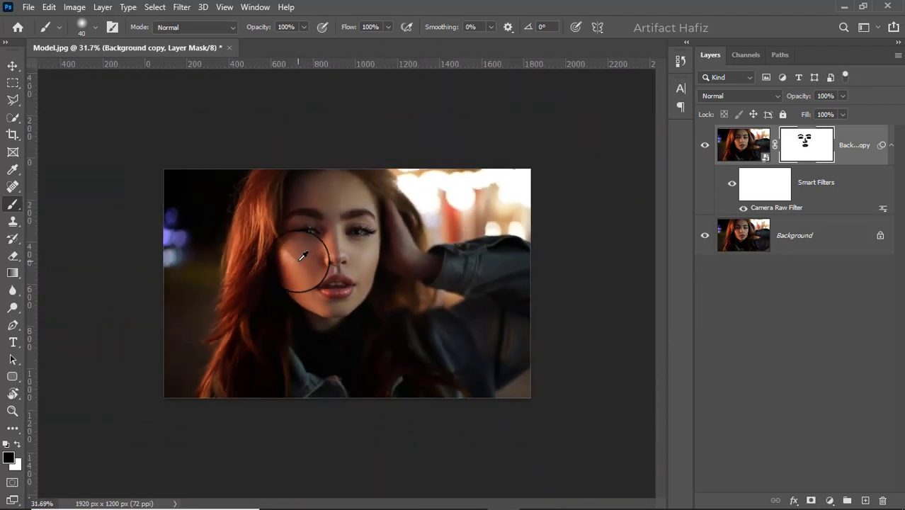
scroll(309, 159, "up", 2)
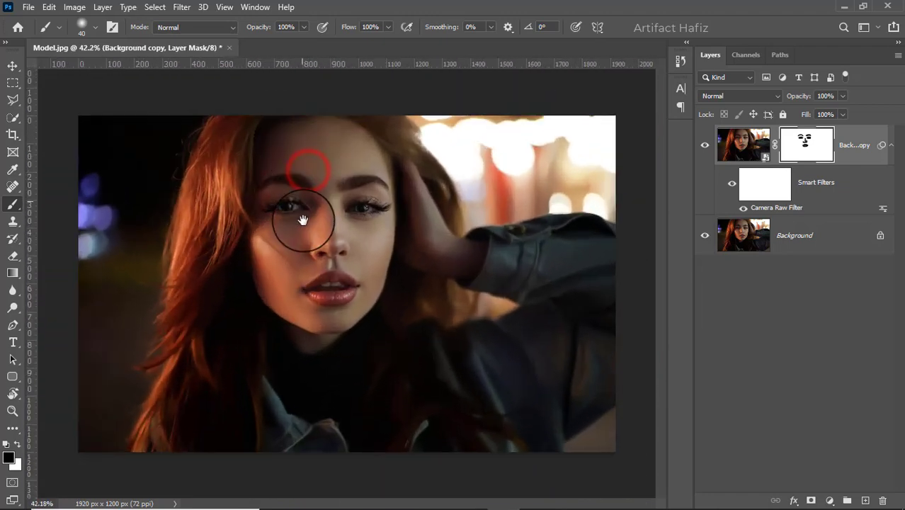
left_click(305, 25)
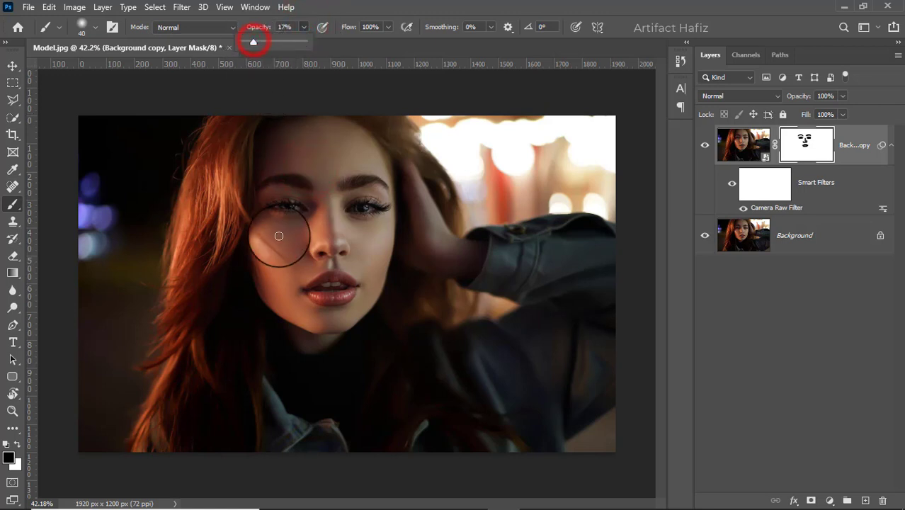
mouse_move(283, 259)
left_mouse_down()
mouse_move(303, 223)
mouse_move(313, 152)
mouse_move(318, 186)
left_mouse_up()
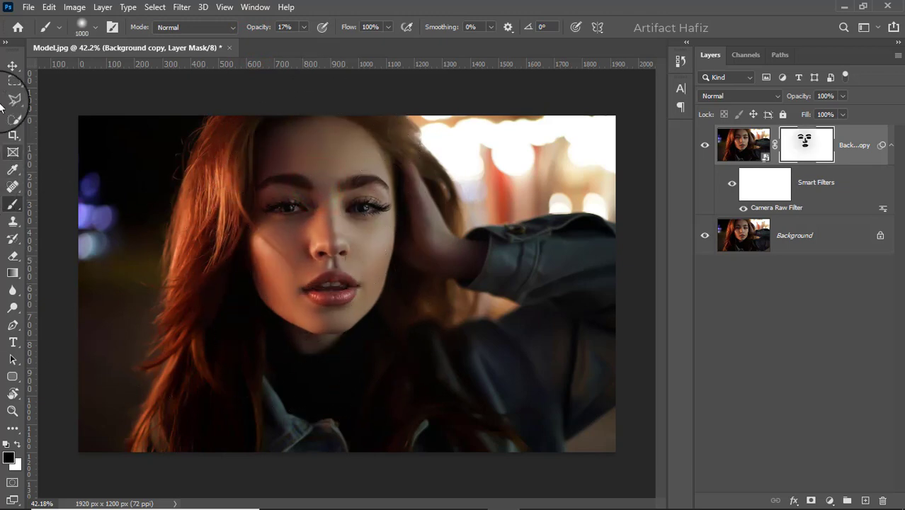
Add a Curves adjustment layer above Background copy, anchor the shadows and raise the highlights, and compare the image with and without it
left_click(12, 66)
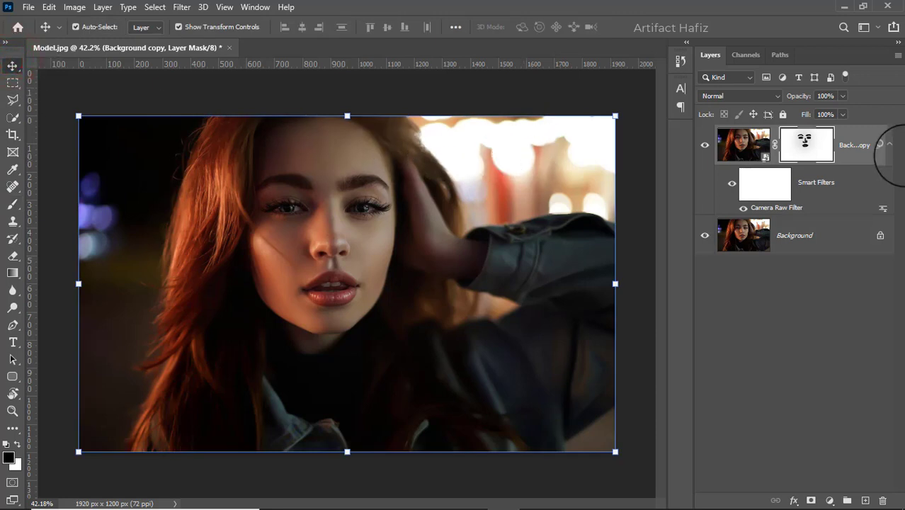
left_click(842, 143)
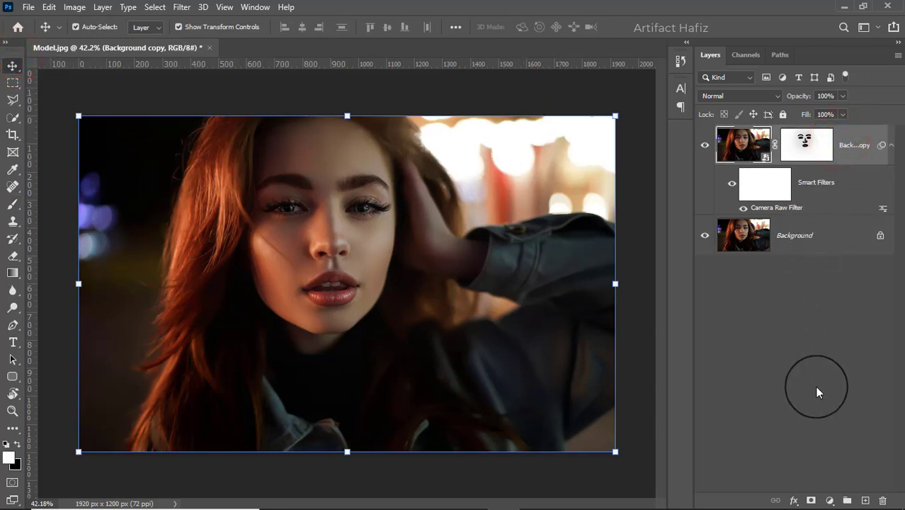
left_click(828, 500)
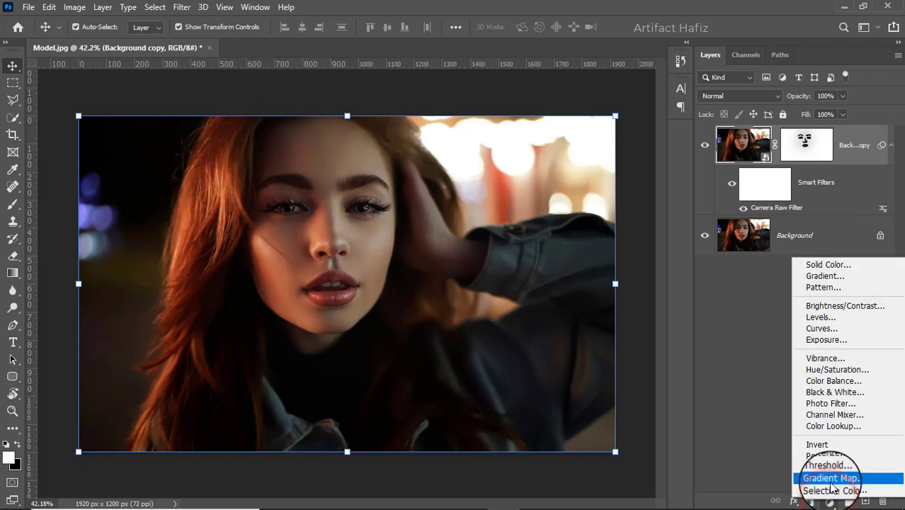
left_click(836, 330)
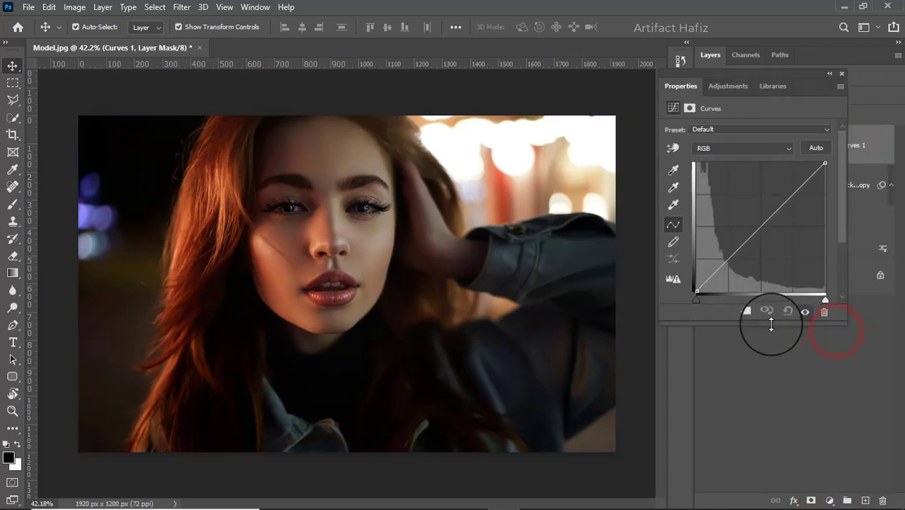
left_click_drag(727, 259, 728, 261)
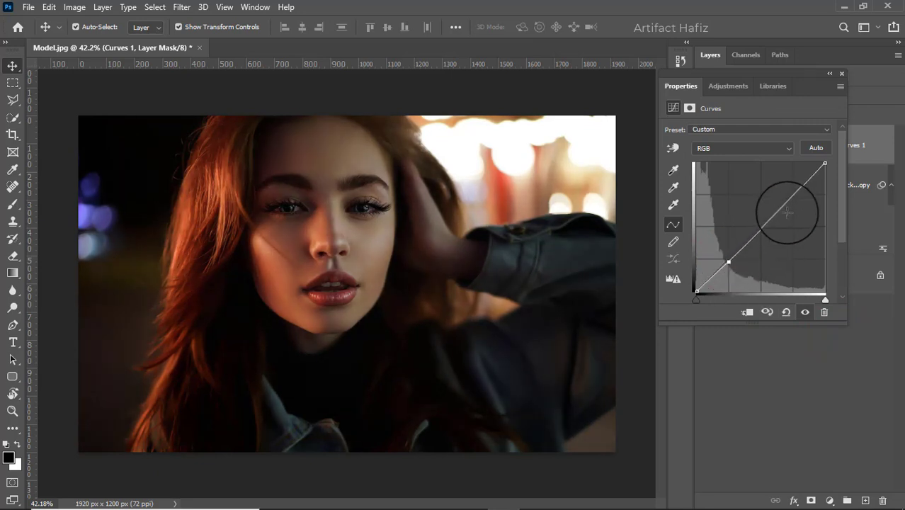
left_click_drag(795, 193, 793, 185)
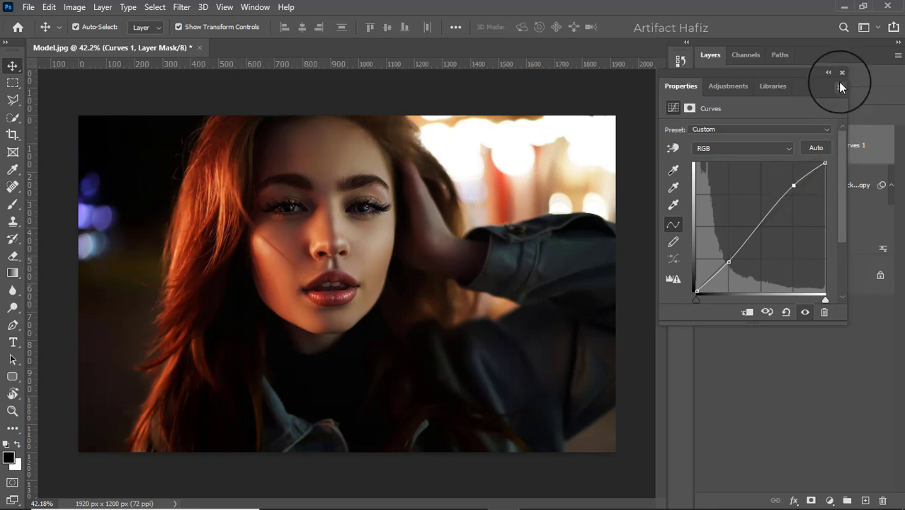
left_click(839, 73)
left_click(704, 144)
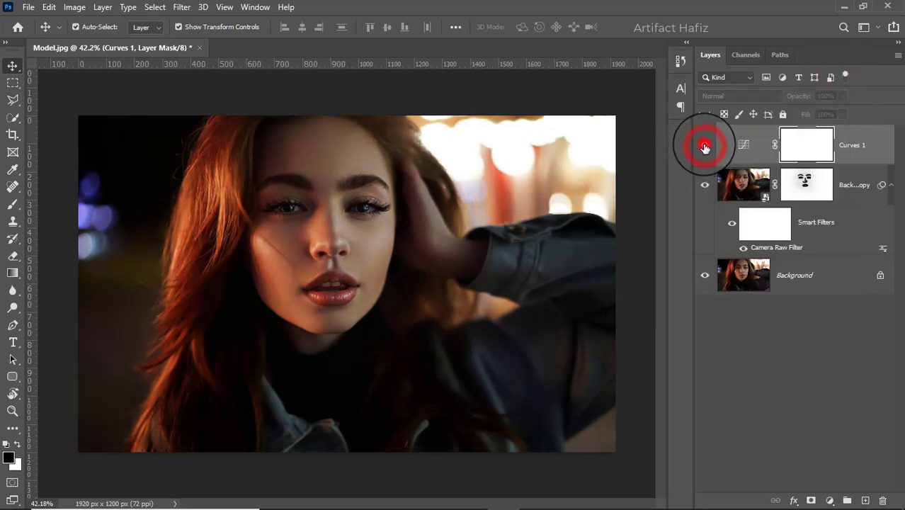
left_click(704, 144)
Add a Selective Color adjustment layer above Curves 1 and set Reds to Cyan +10, Magenta -1, Yellow +4 and Black -11
left_click(868, 148)
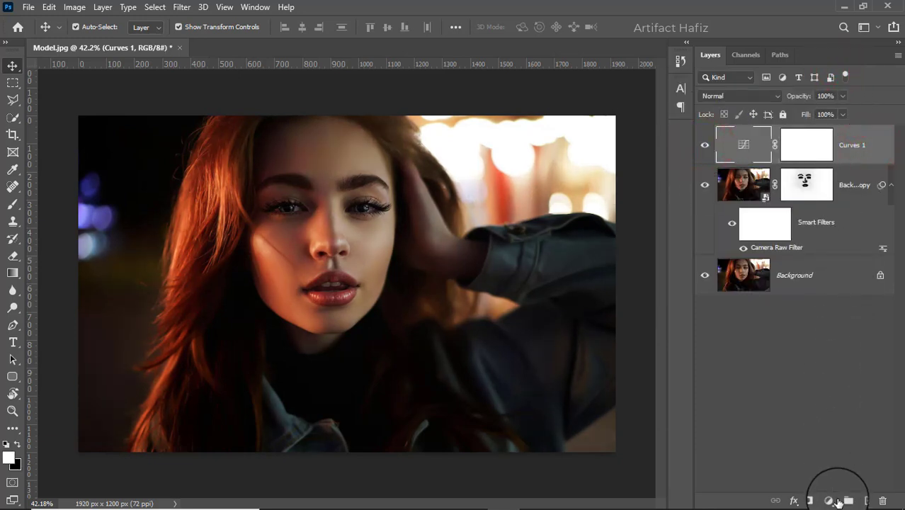
left_click(824, 501)
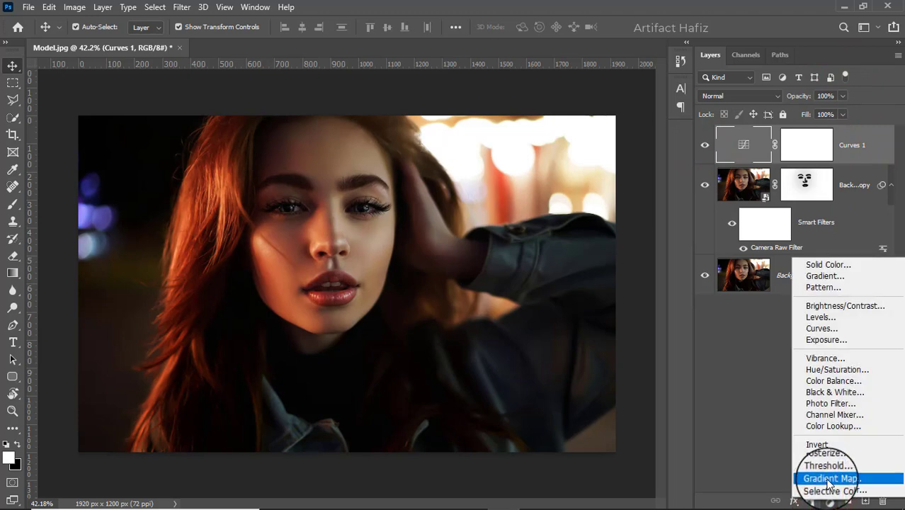
left_click(825, 490)
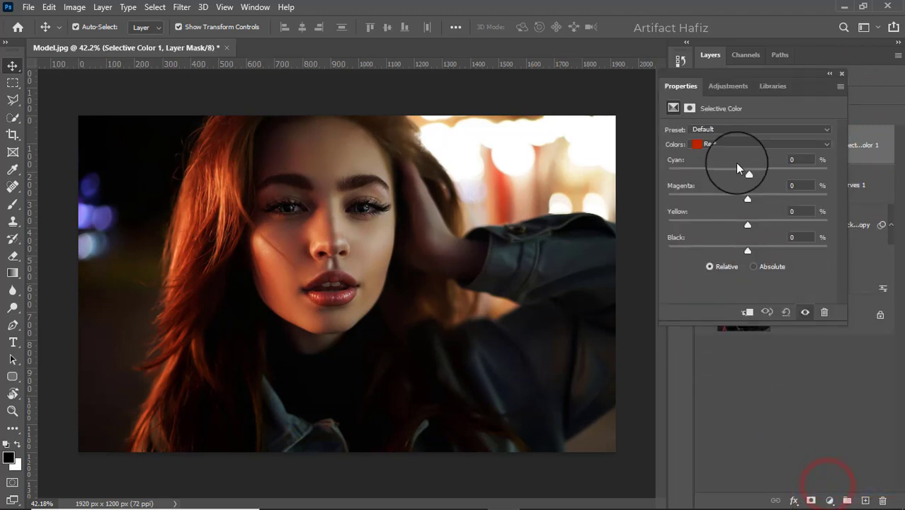
left_click_drag(743, 174, 739, 260)
left_click(749, 235)
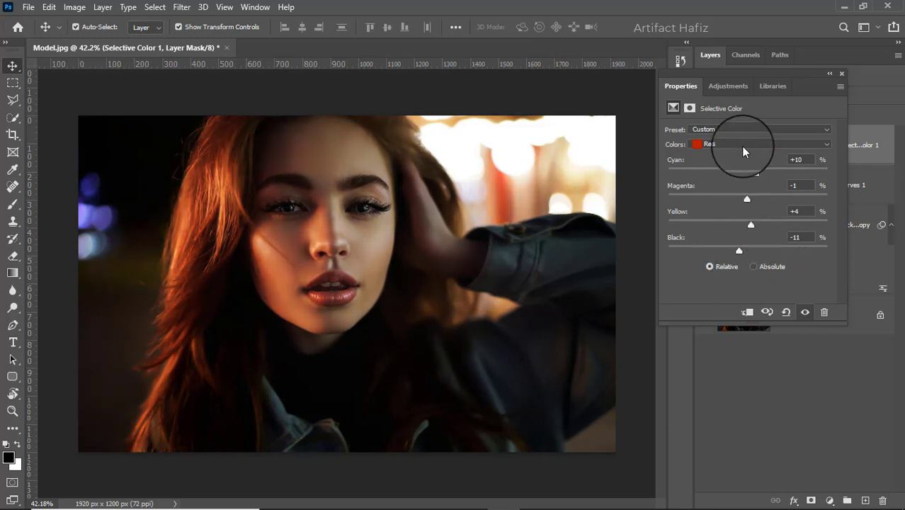
Set the Selective Color Yellows to Cyan -6, Magenta -14, Yellow +20 and Black -29
left_click(740, 146)
left_click(745, 167)
left_click_drag(749, 175, 723, 227)
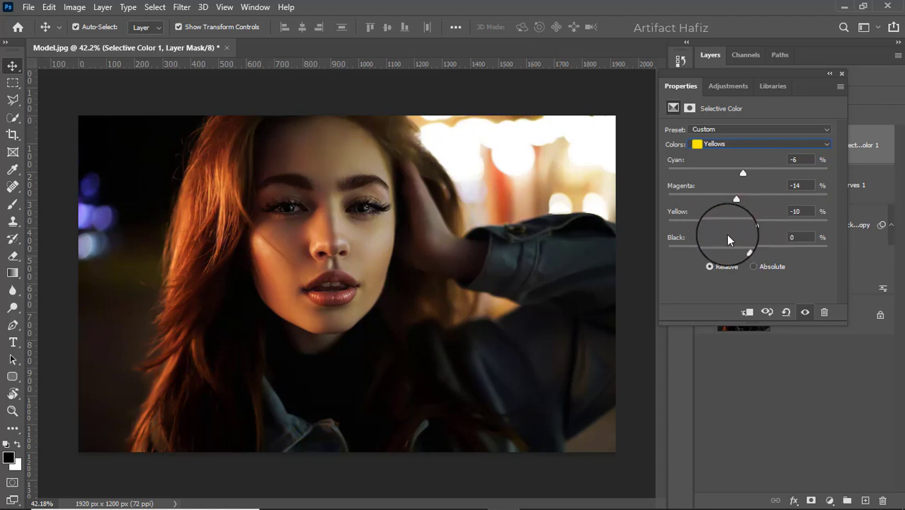
left_click_drag(782, 236, 723, 250)
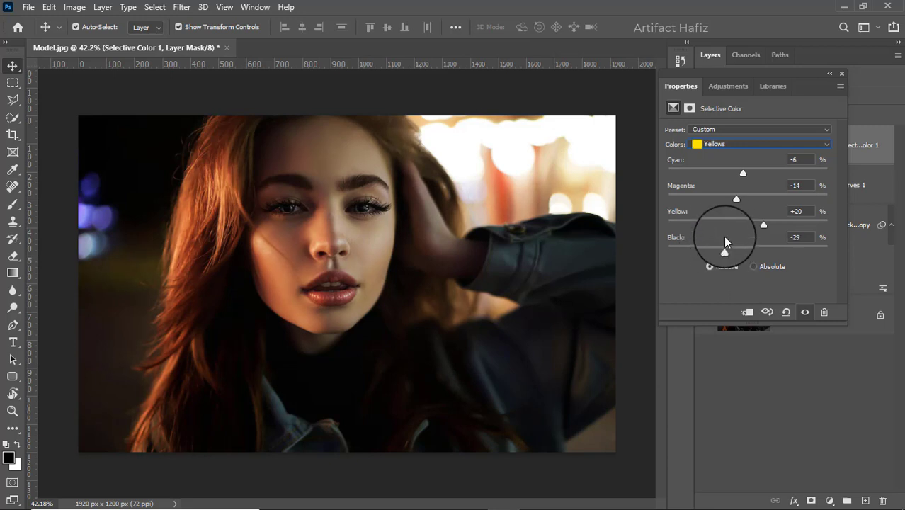
left_click(736, 144)
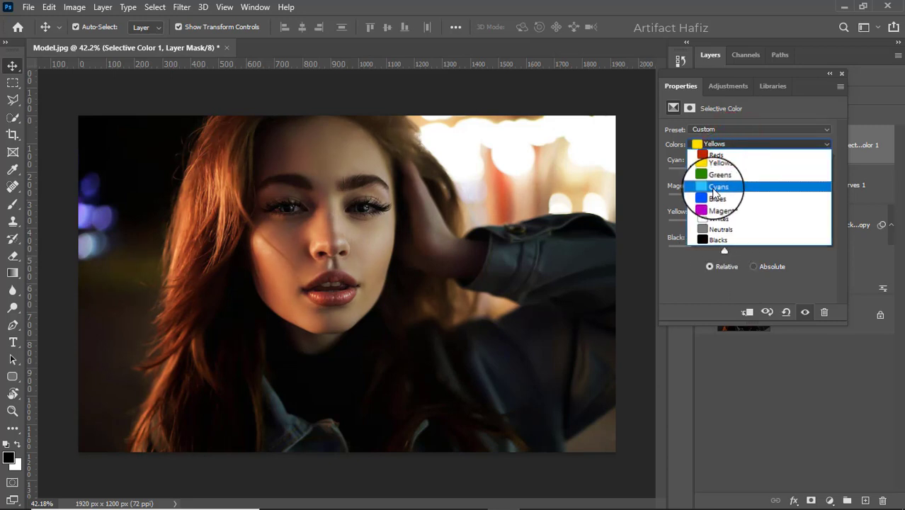
left_click(741, 125)
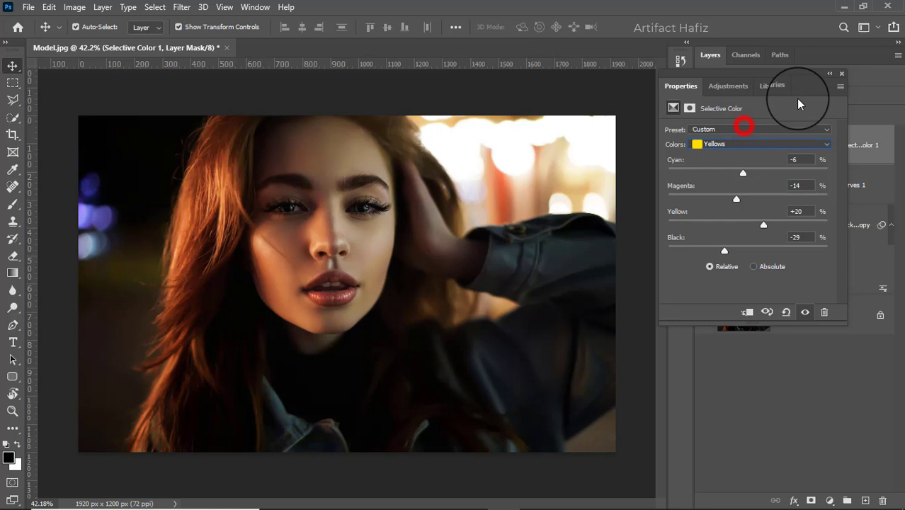
Compare the portrait with and without the Selective Color 1 adjustment
left_click(839, 76)
left_click(704, 144)
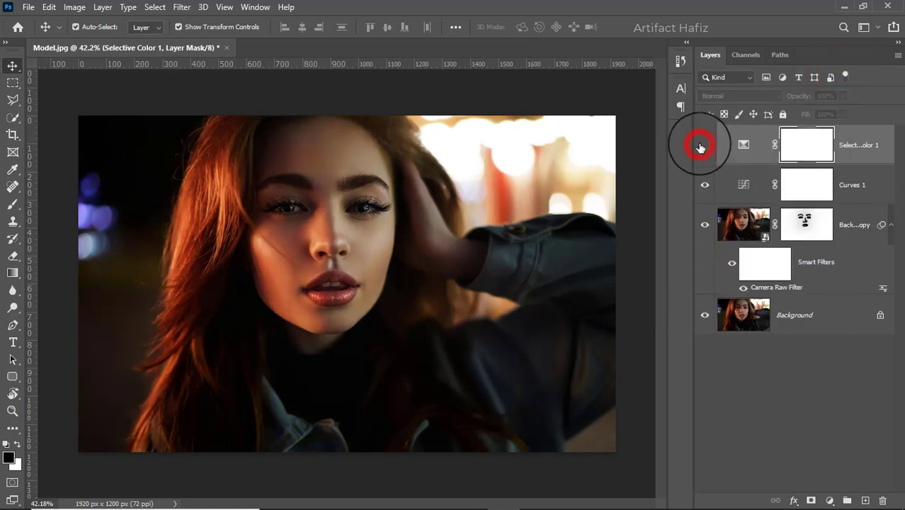
left_click(703, 144)
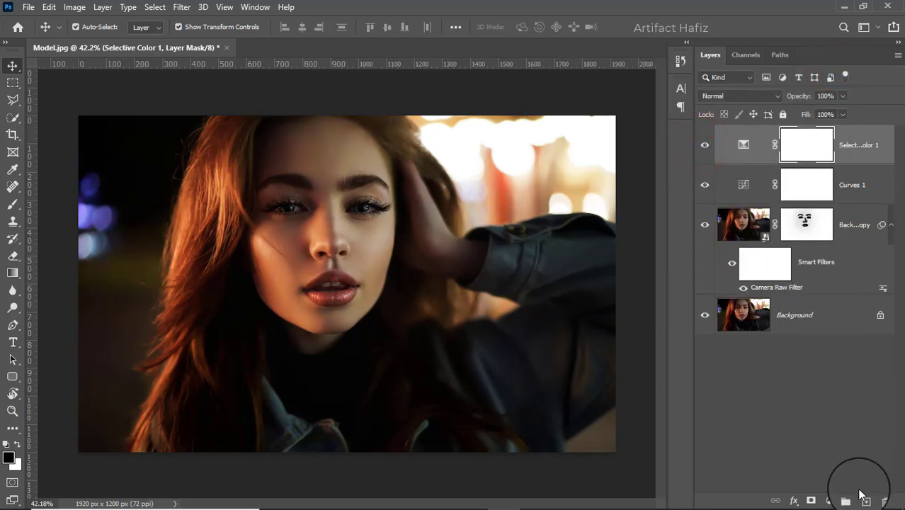
Add an empty layer above Selective Color 1 and set up a Soft Round brush at 100% opacity
left_click(862, 499)
key("x")
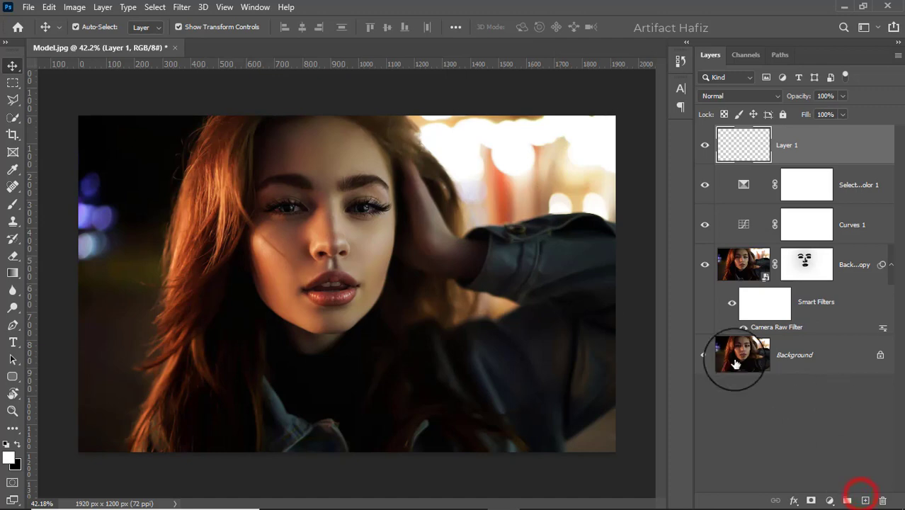
left_click(14, 205)
left_click(82, 29)
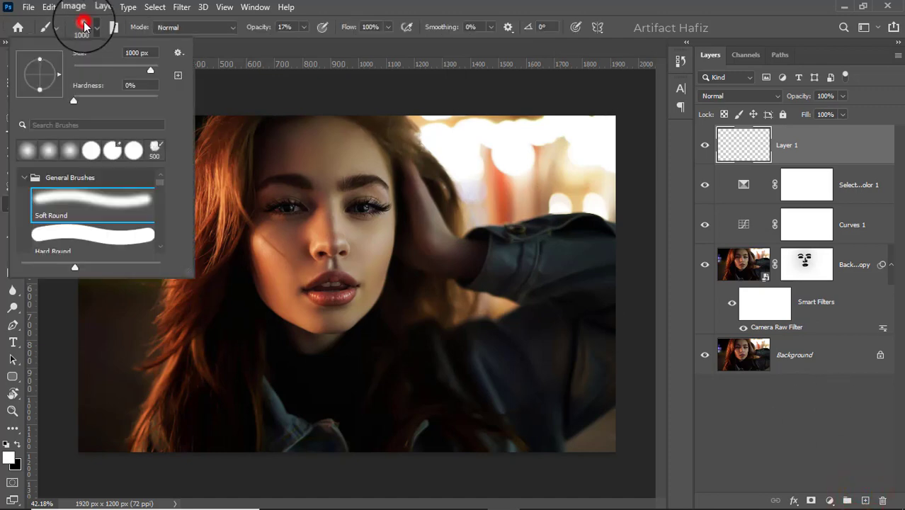
left_click(85, 191)
left_click(303, 26)
left_click_drag(303, 41, 354, 41)
Set the foreground color to orange ff9000
left_click(9, 458)
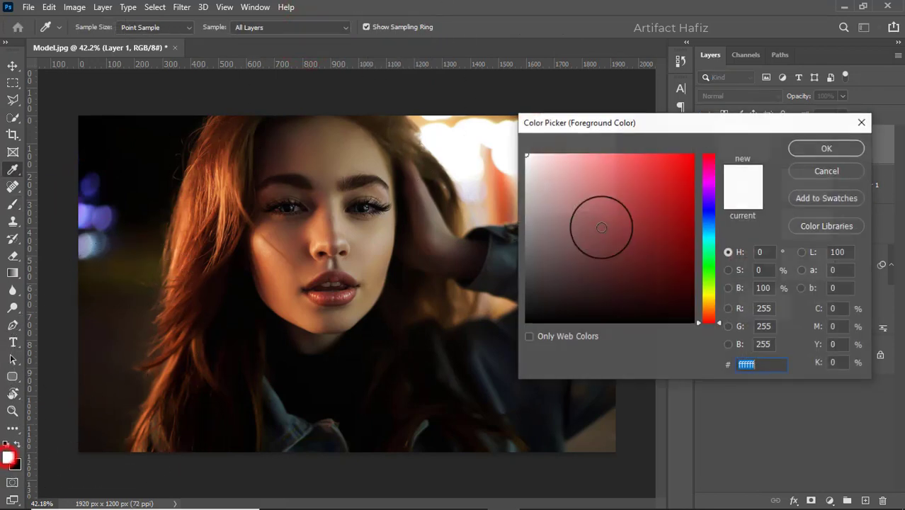
left_click_drag(642, 208, 723, 114)
left_click_drag(707, 273, 710, 306)
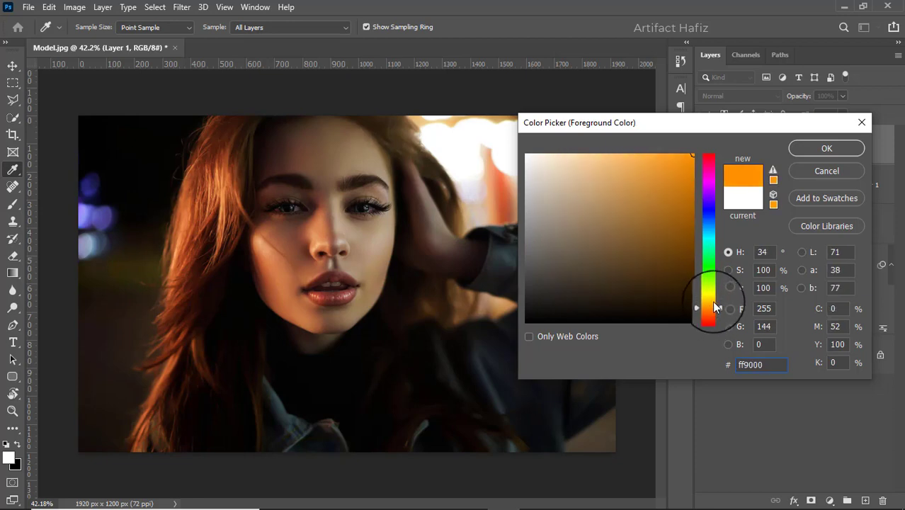
left_click(812, 149)
Reduce the brush to 800 px and paint a single orange dab over the lips on the new layer
key("b")
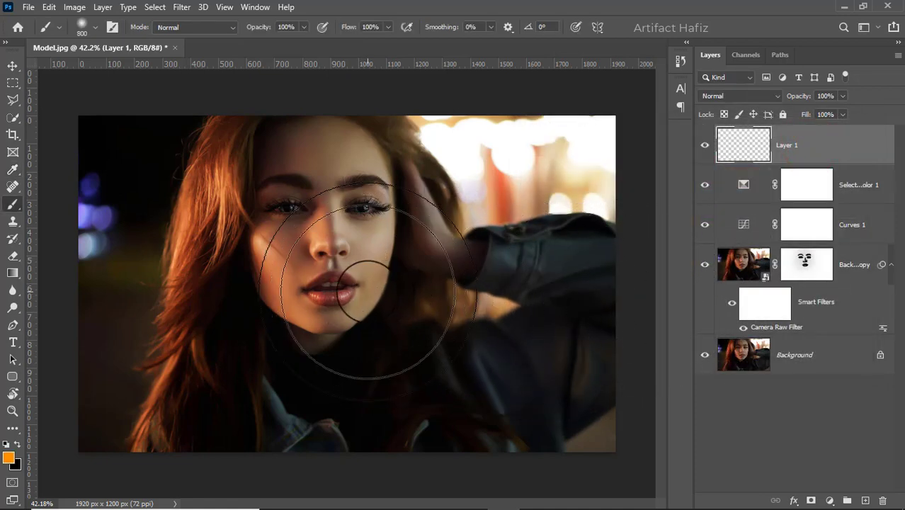
key("bracketleft")
key("bracketleft")
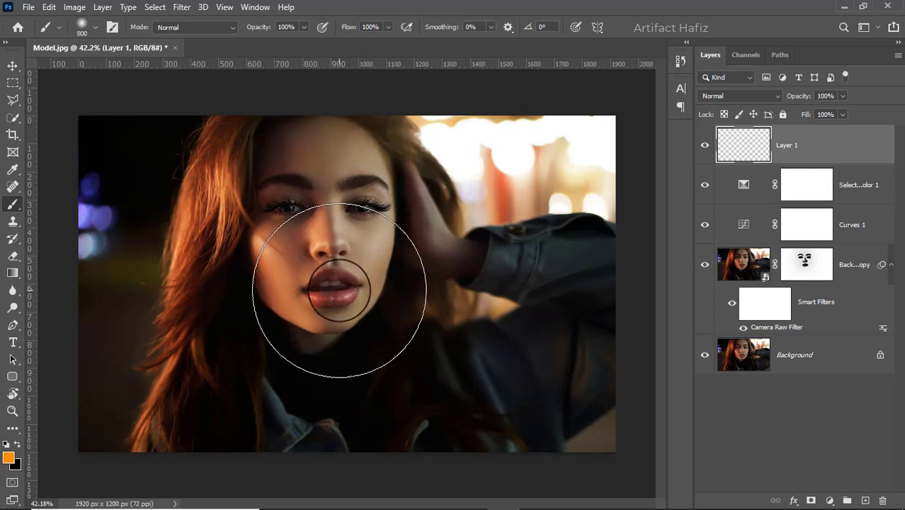
left_click(338, 288)
Set the blend mode of the orange glow layer to Screen
left_click(12, 65)
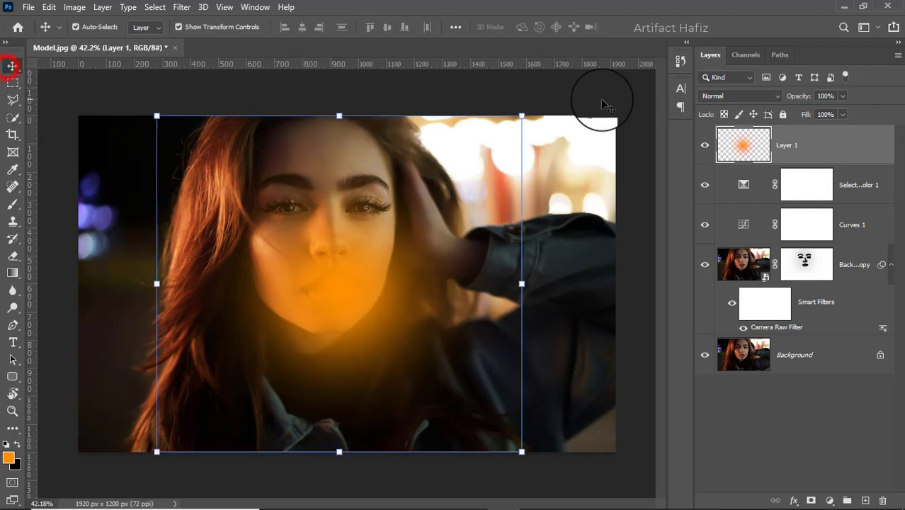
left_click(710, 96)
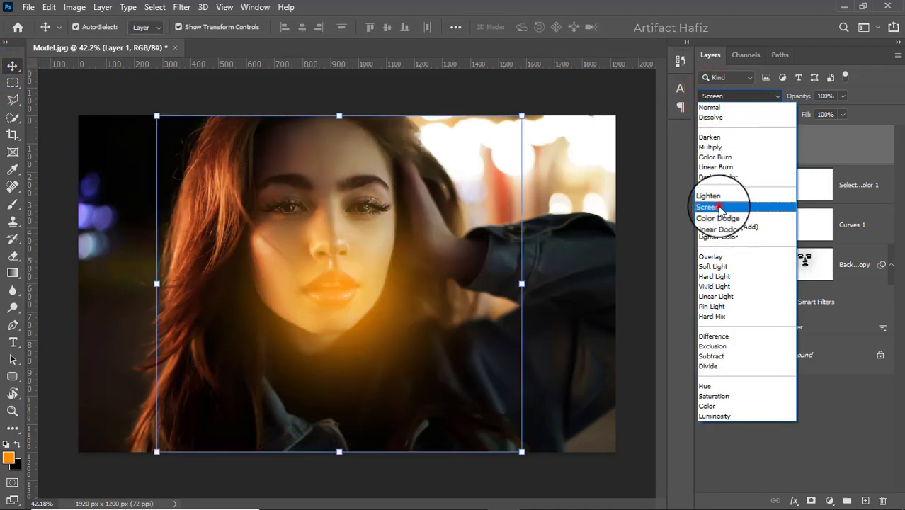
left_click(710, 207)
Scale the orange glow on Layer 1 to about 192% and move it over the bright lights in the photo's upper-right corner
left_click(516, 287)
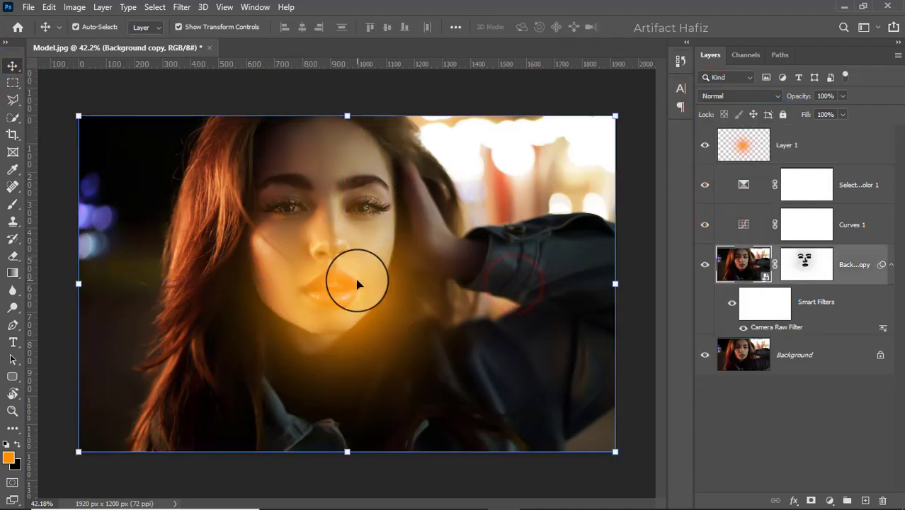
left_click(358, 281)
left_click(179, 28)
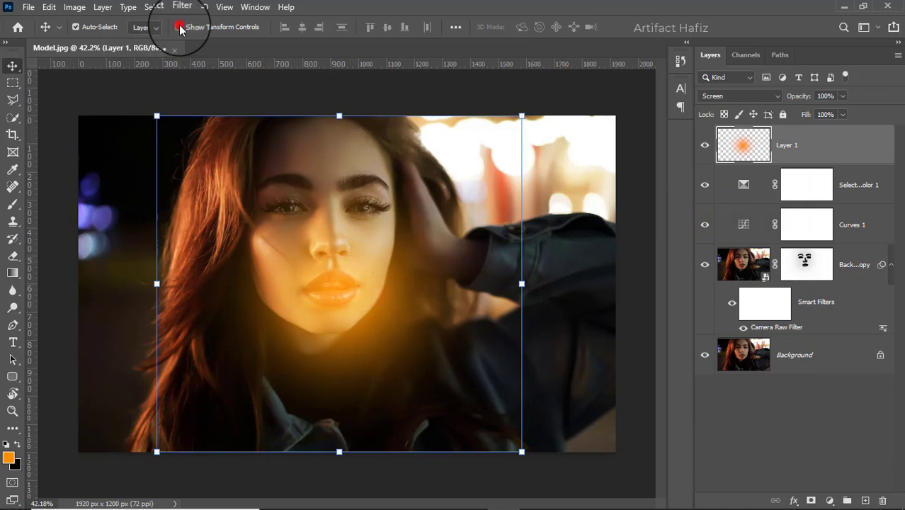
left_click(179, 28)
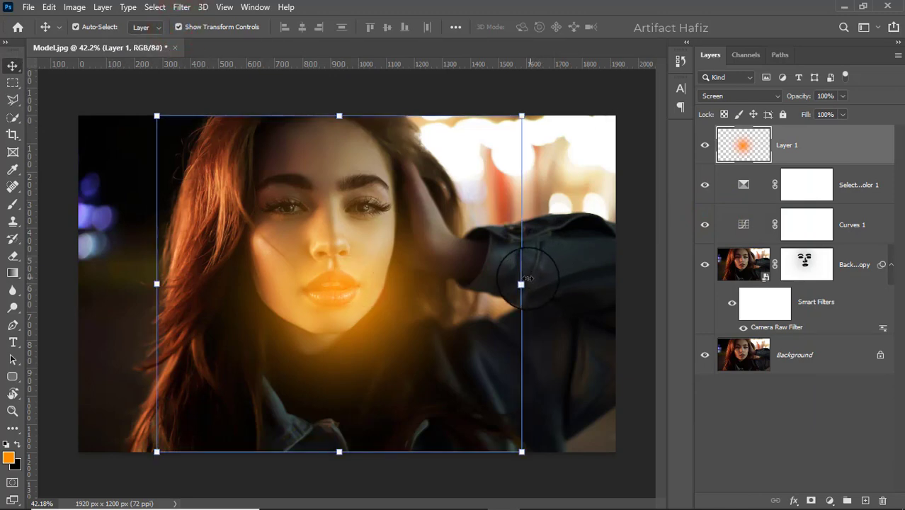
left_click_drag(518, 283, 680, 277)
left_click_drag(478, 299, 595, 161)
left_click_drag(276, 137, 102, 135)
left_click_drag(408, 170, 424, 137)
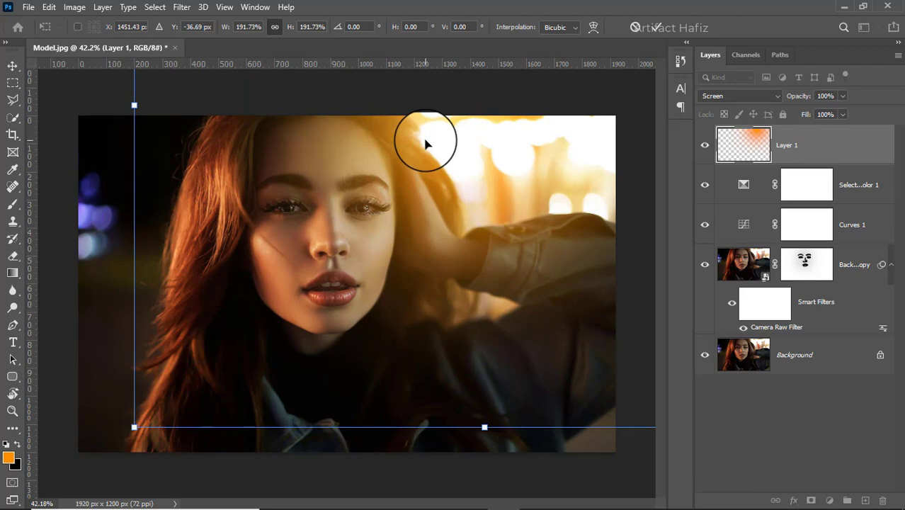
left_click_drag(424, 143, 543, 168)
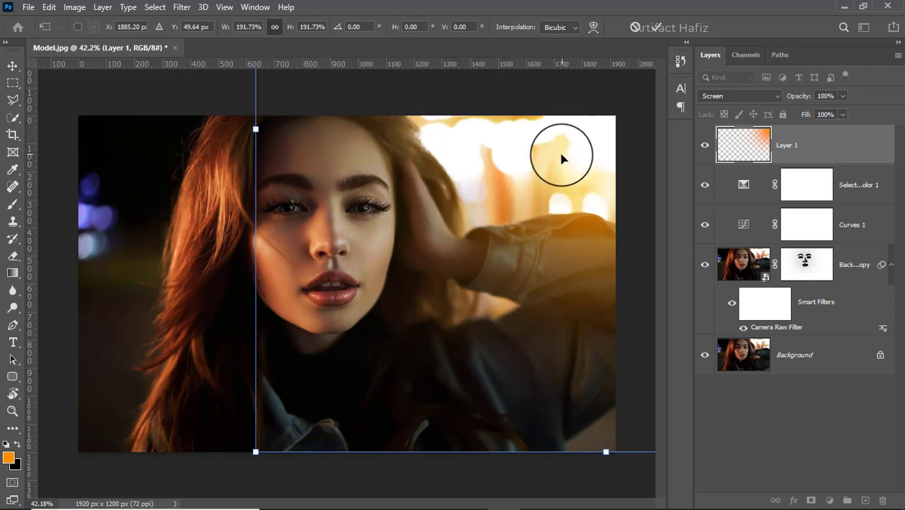
left_click(654, 27)
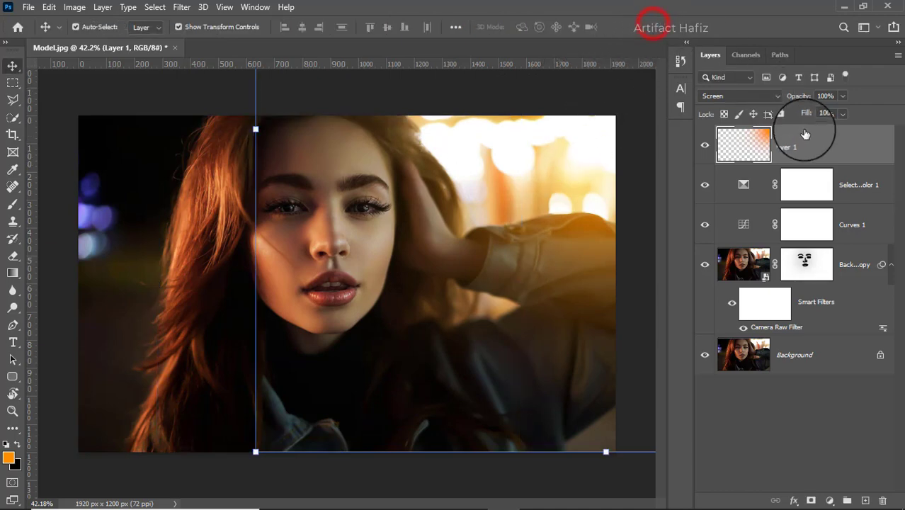
Add a Levels adjustment layer above Layer 1 and set its midtones to 1.08
left_click(807, 133)
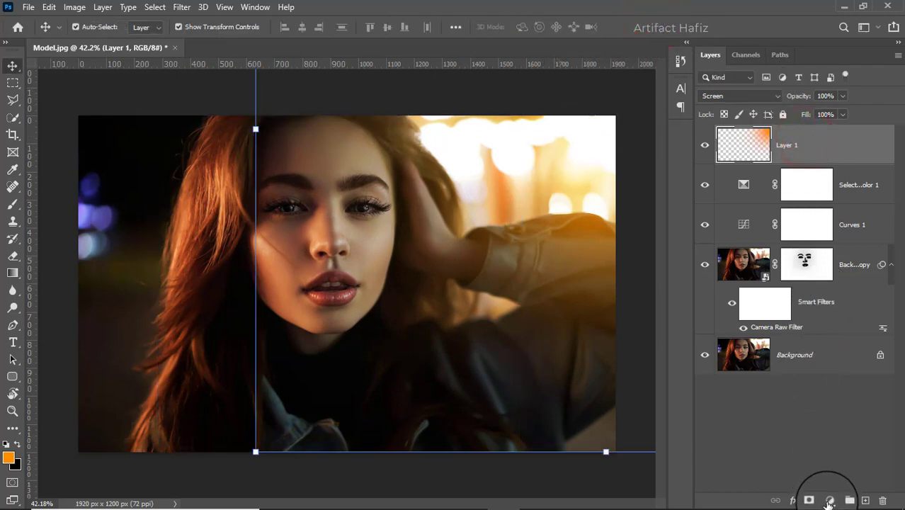
left_click(828, 500)
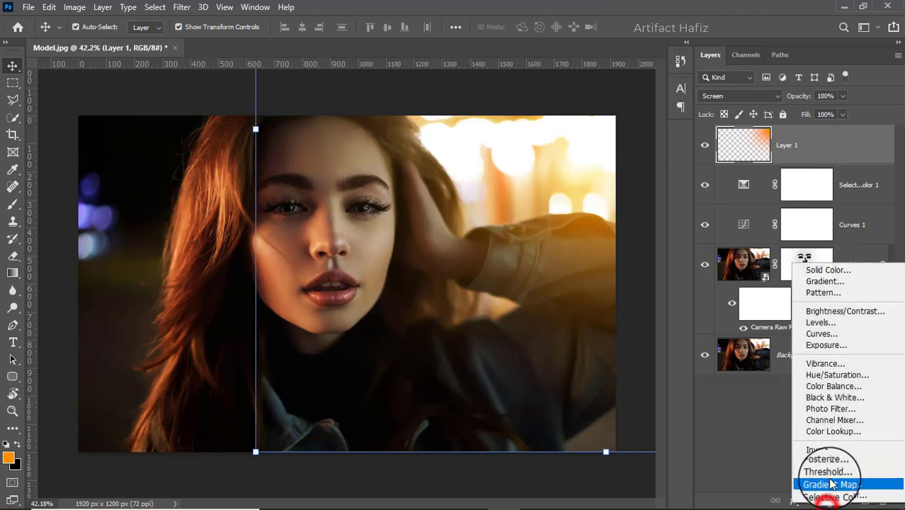
left_click(820, 322)
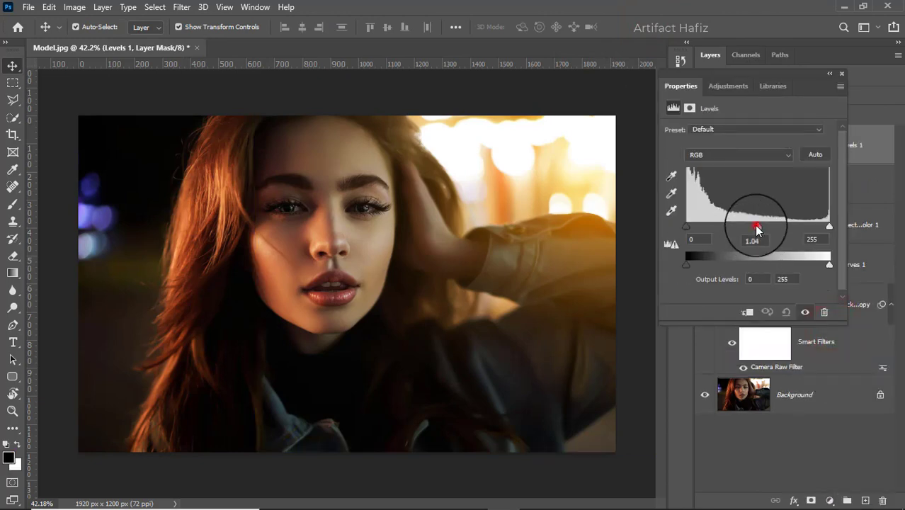
left_click_drag(756, 228, 751, 224)
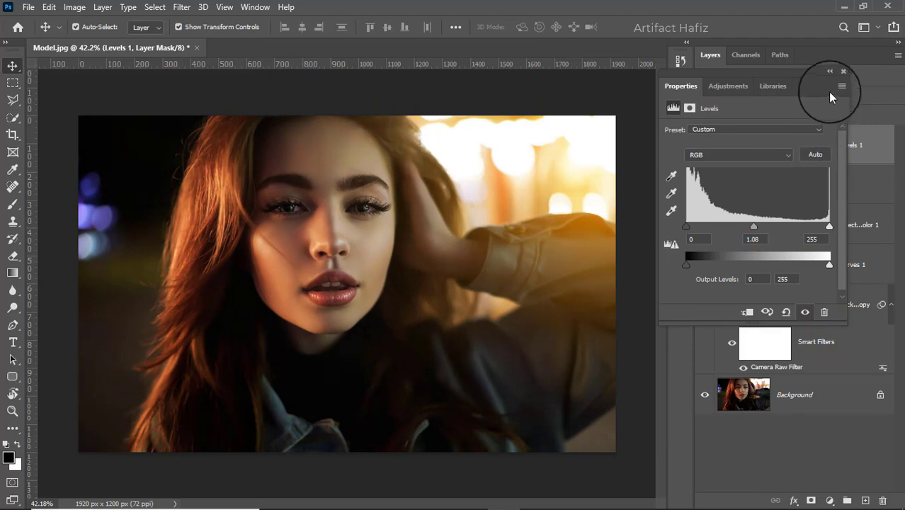
left_click(841, 73)
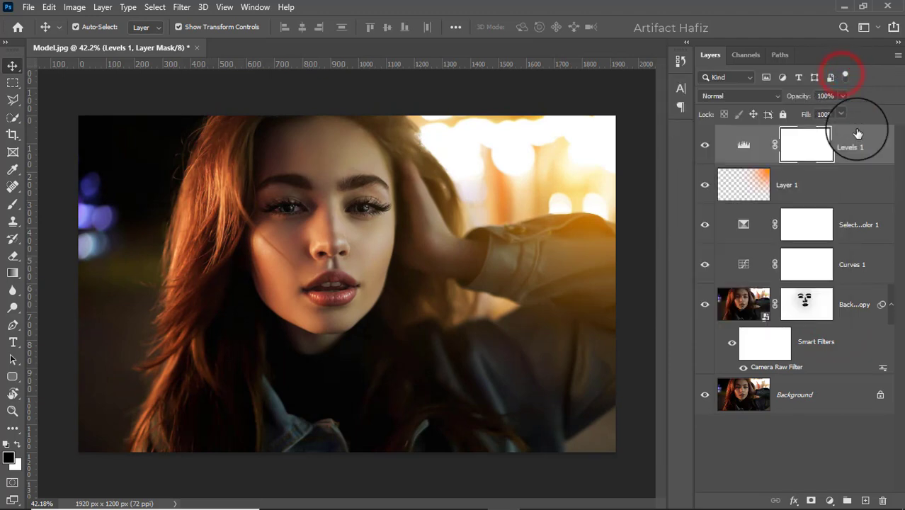
Stamp all visible layers into a new top layer and convert it for smart filters
key("ctrl+alt+shift+e")
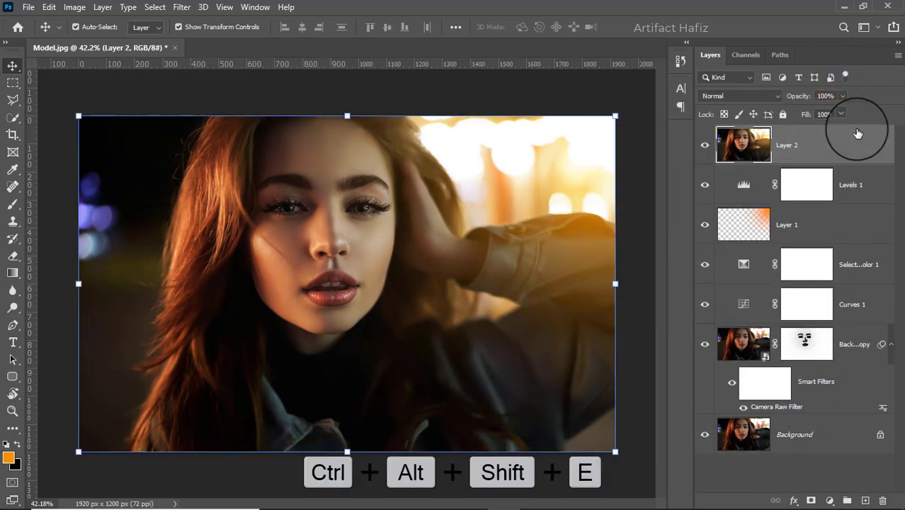
left_click(181, 7)
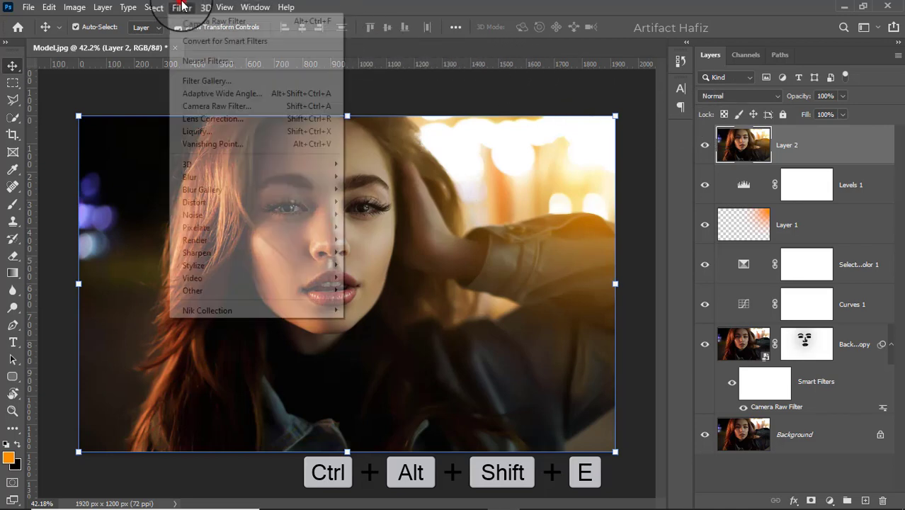
left_click(193, 41)
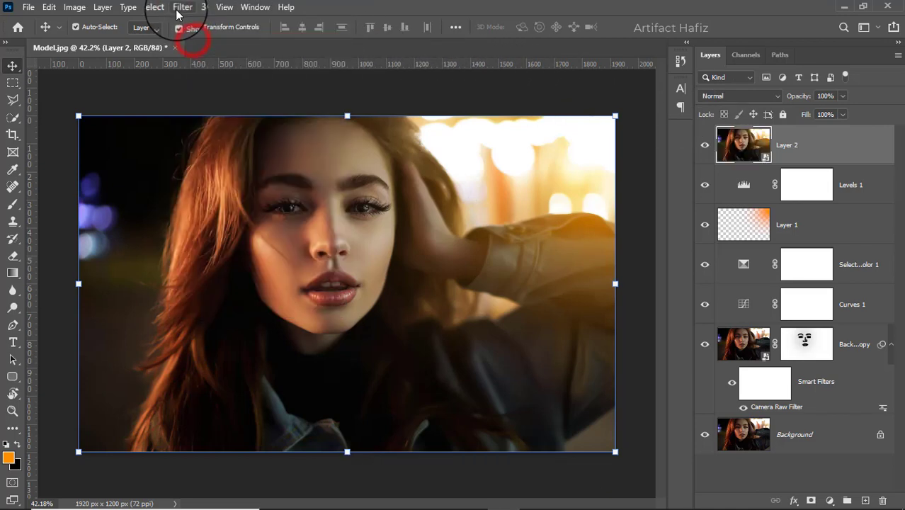
Apply the Camera Raw Filter to Layer 2 with Highlights -78, Shadows +25, Whites +64, Blacks +16, Texture -3 and Clarity +3
left_click(181, 7)
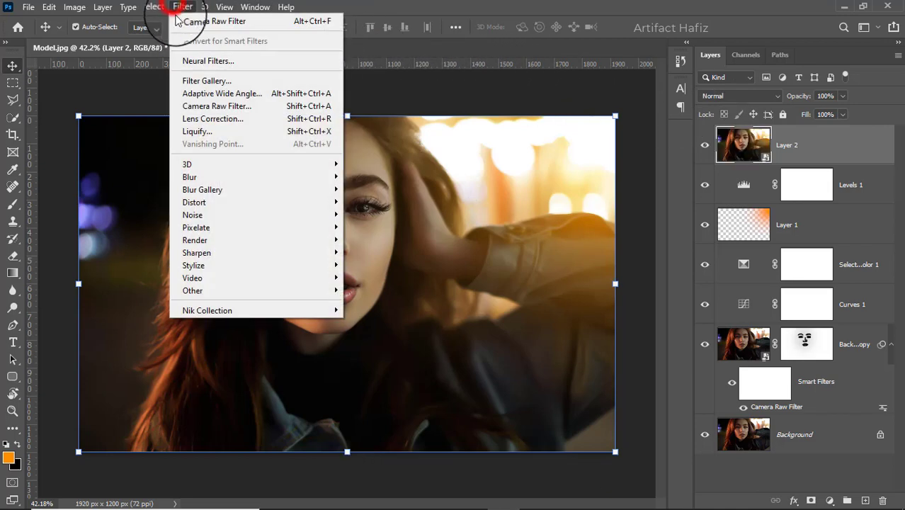
left_click(206, 106)
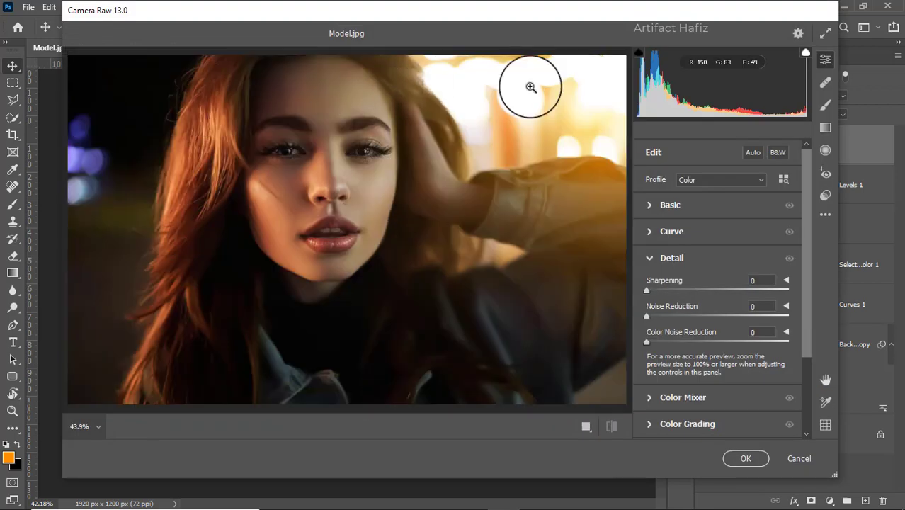
left_click(650, 206)
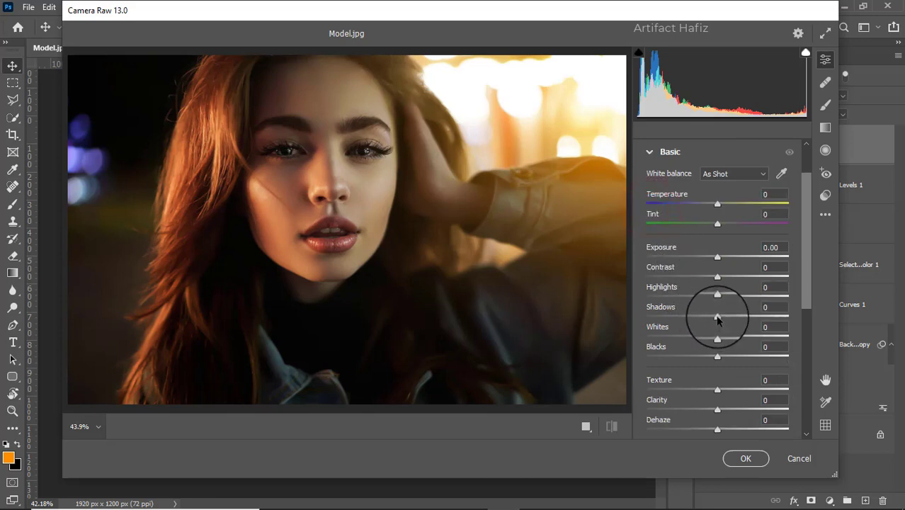
left_click_drag(717, 293, 663, 297)
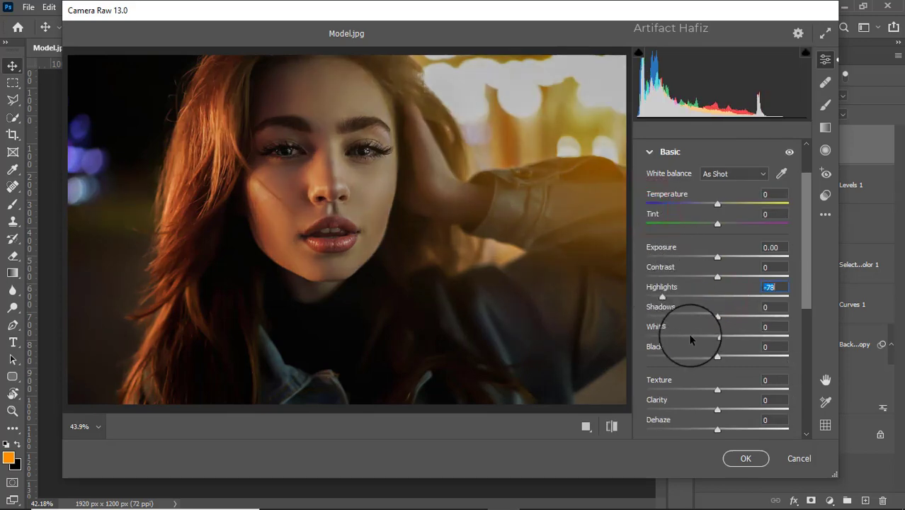
left_click_drag(718, 335, 729, 357)
mouse_move(717, 317)
left_mouse_down()
mouse_move(703, 319)
mouse_move(733, 319)
left_mouse_up()
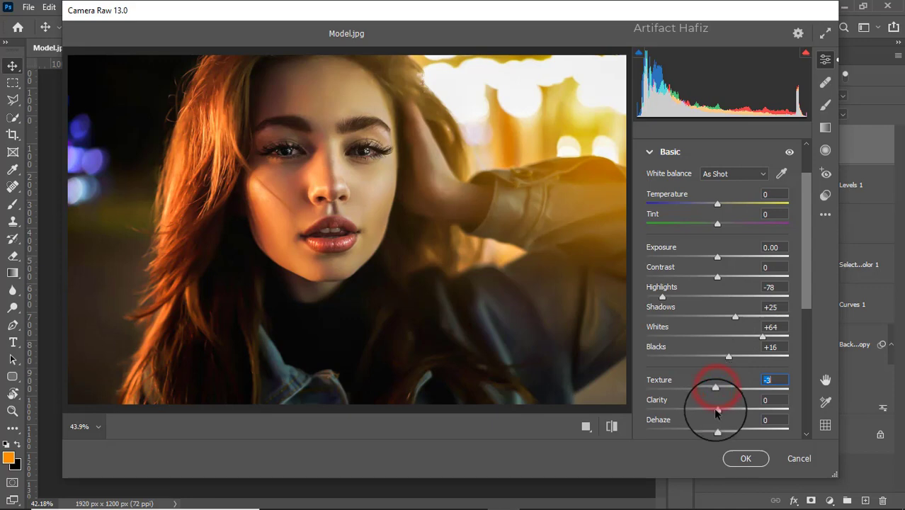
scroll(758, 361, "down", 3)
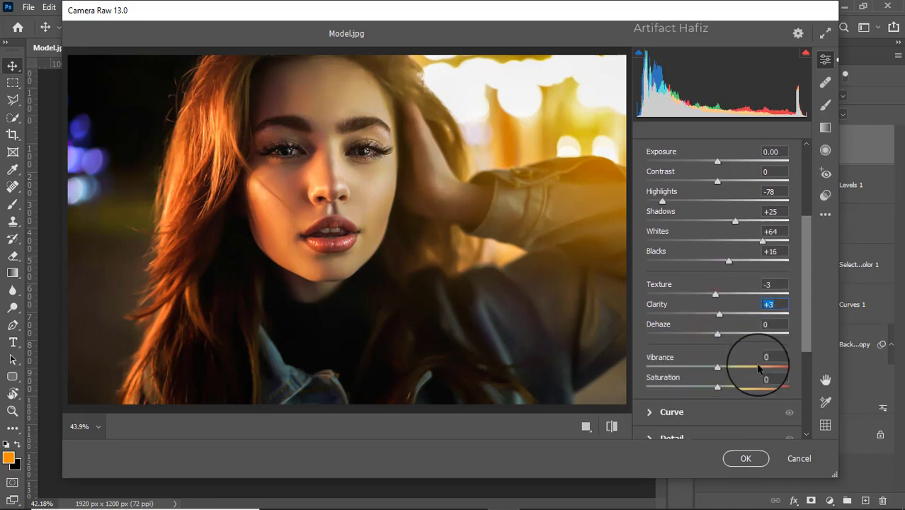
Raise the black point of the Camera Raw point curve to output 10 at input 0
scroll(724, 343, "down", 2)
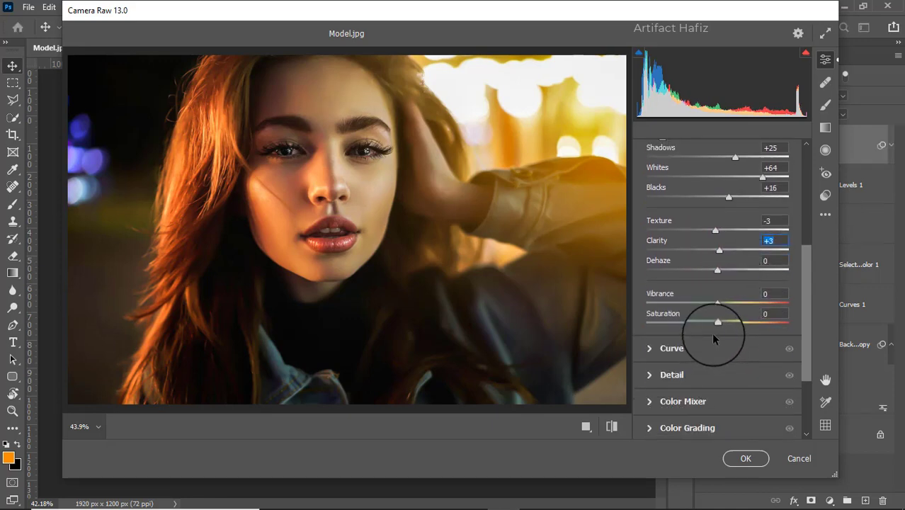
left_click(654, 348)
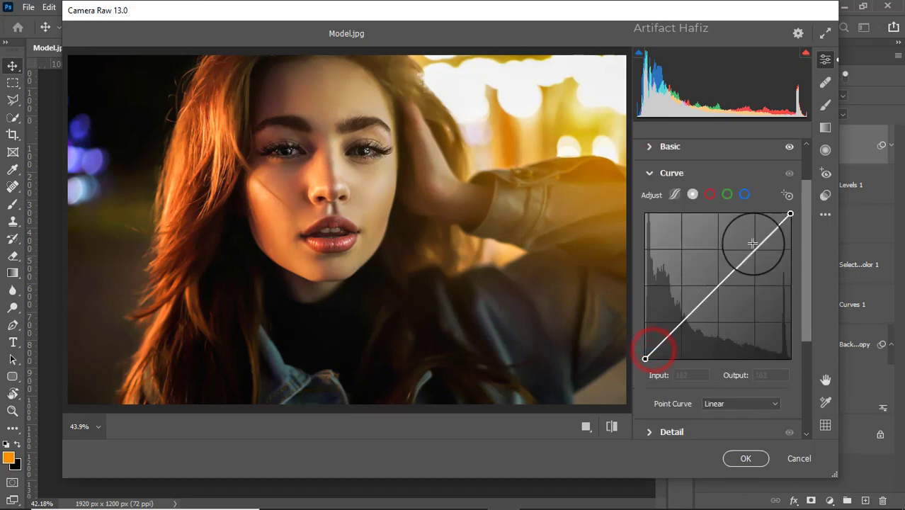
left_click(743, 194)
left_click(727, 194)
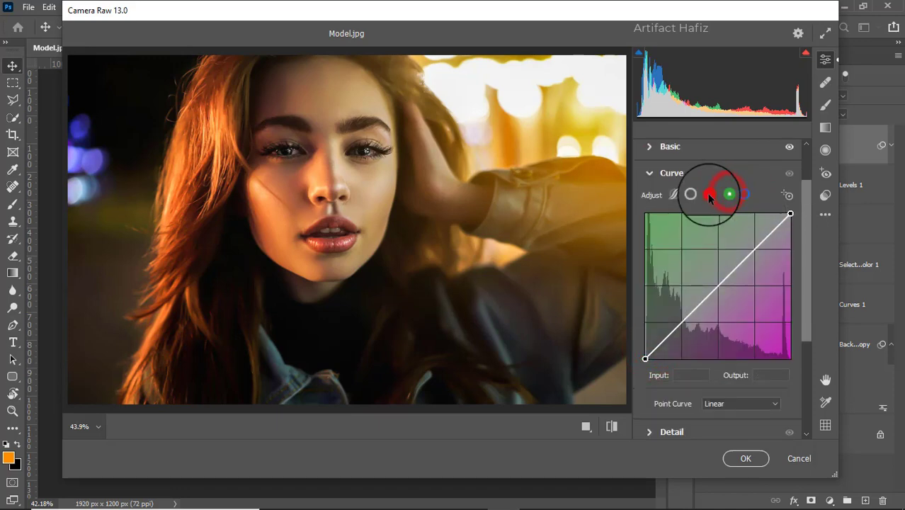
left_click(710, 195)
left_click(692, 195)
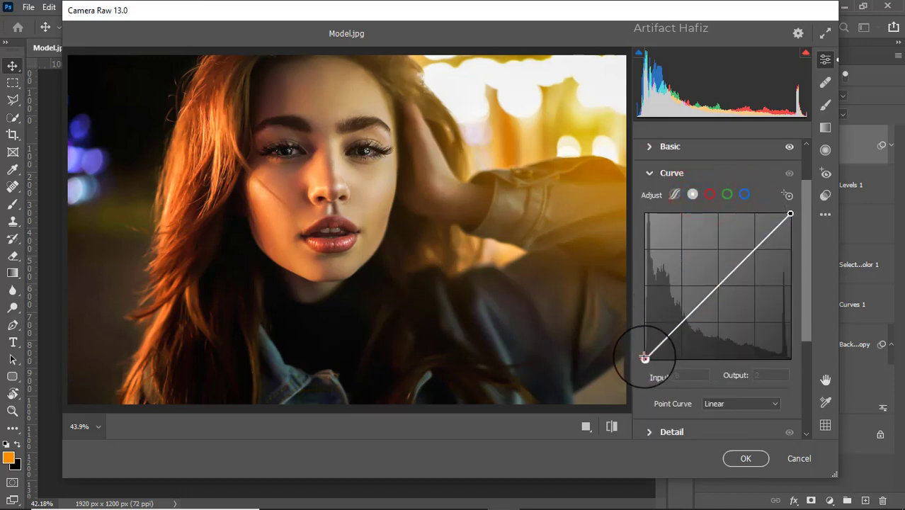
left_click_drag(644, 358, 646, 352)
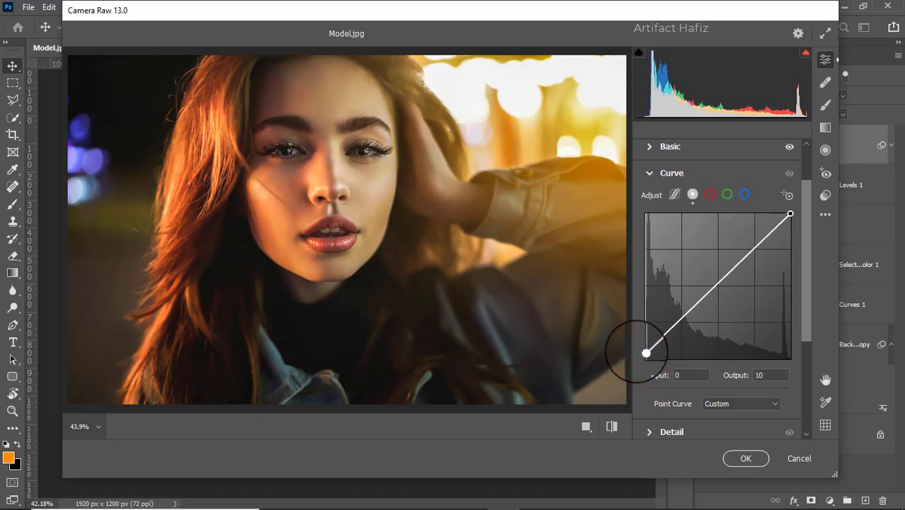
Set the Sharpening amount in the Camera Raw detail settings to 16
scroll(656, 323, "down", 2)
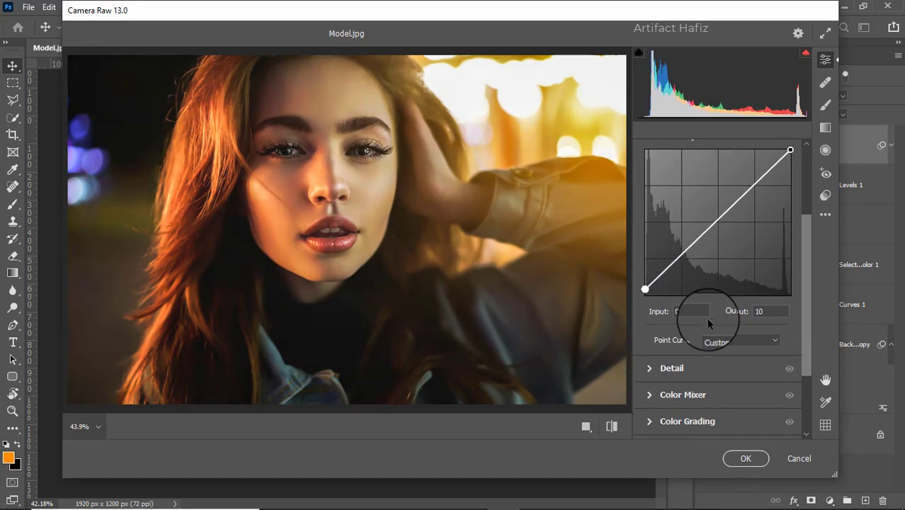
left_click(772, 310)
scroll(700, 315, "down", 1)
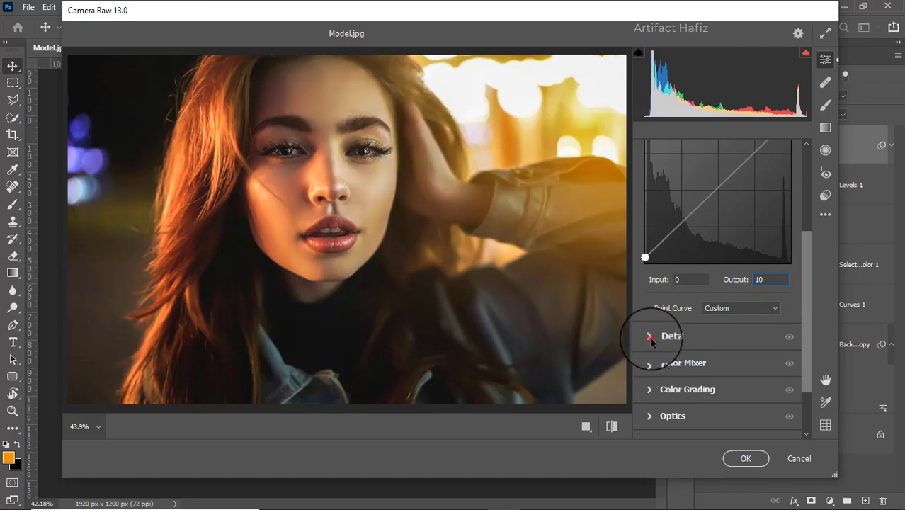
left_click(647, 335)
left_click_drag(646, 289, 664, 290)
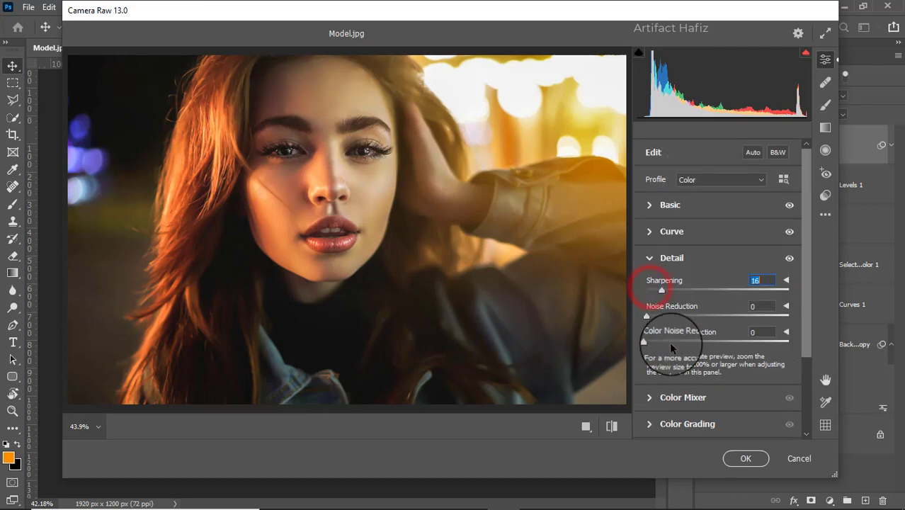
Set the Color Mixer saturation to Reds +36, Oranges +1, Yellows -12, Greens -21 and Blues +6
left_click(650, 396)
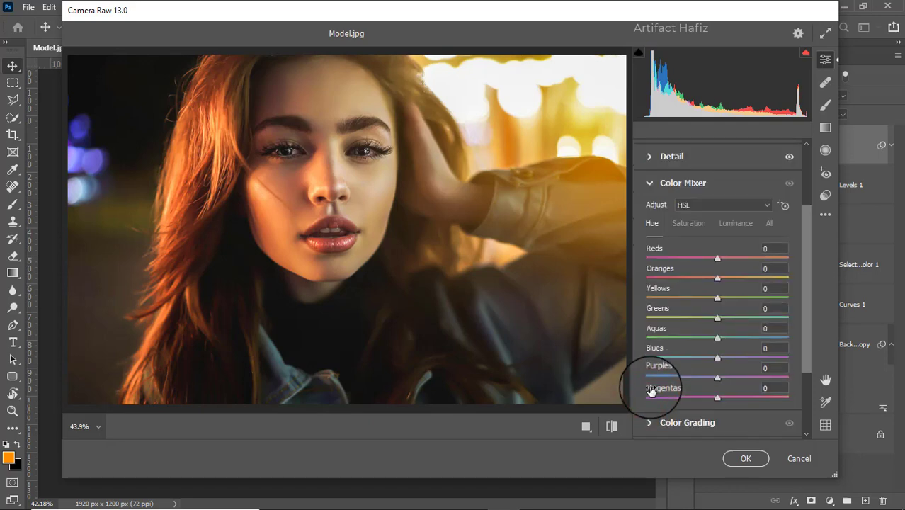
left_click(683, 223)
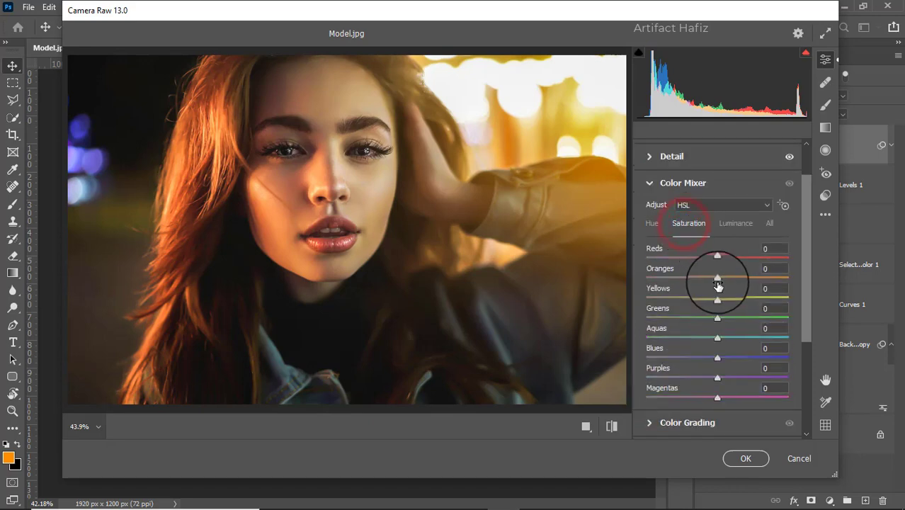
mouse_move(717, 280)
left_mouse_down()
mouse_move(752, 276)
mouse_move(695, 281)
mouse_move(749, 286)
mouse_move(719, 293)
left_mouse_up()
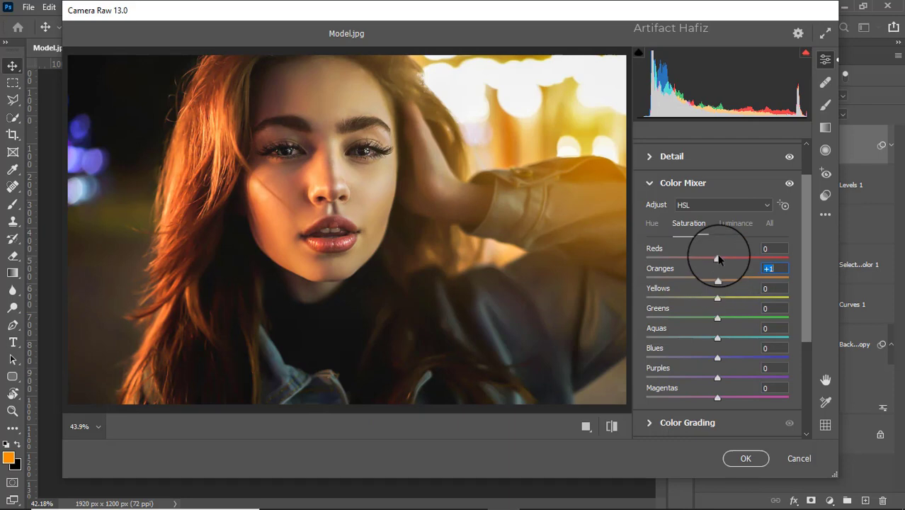
left_click_drag(717, 257, 743, 259)
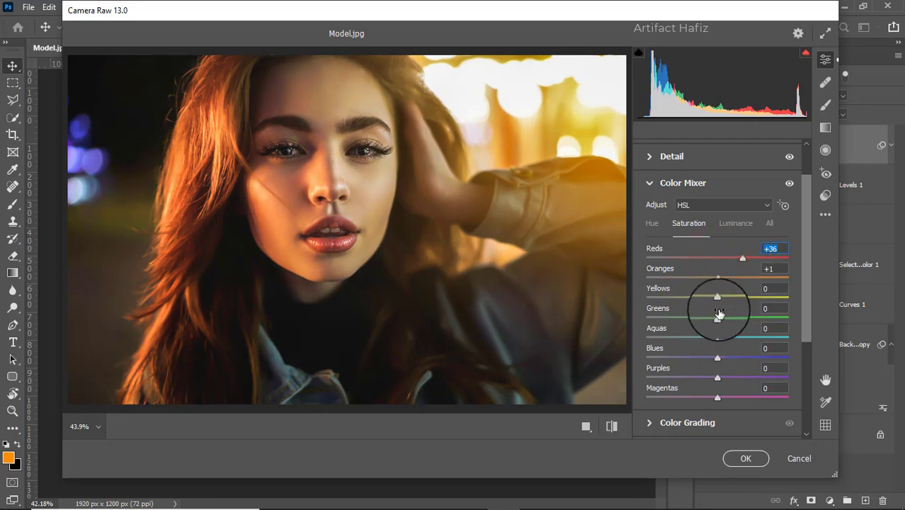
left_click_drag(717, 298, 720, 357)
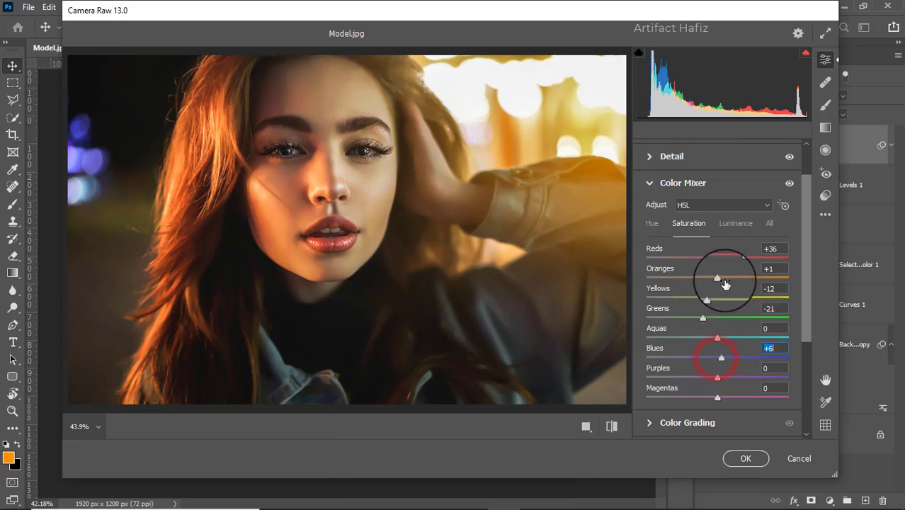
Set the Color Mixer luminance to Reds +4, Oranges +7 and Yellows +8, and the Oranges hue to +2
left_click(732, 225)
mouse_move(717, 277)
left_mouse_down()
mouse_move(734, 278)
mouse_move(722, 281)
mouse_move(747, 259)
mouse_move(705, 262)
mouse_move(721, 264)
left_mouse_up()
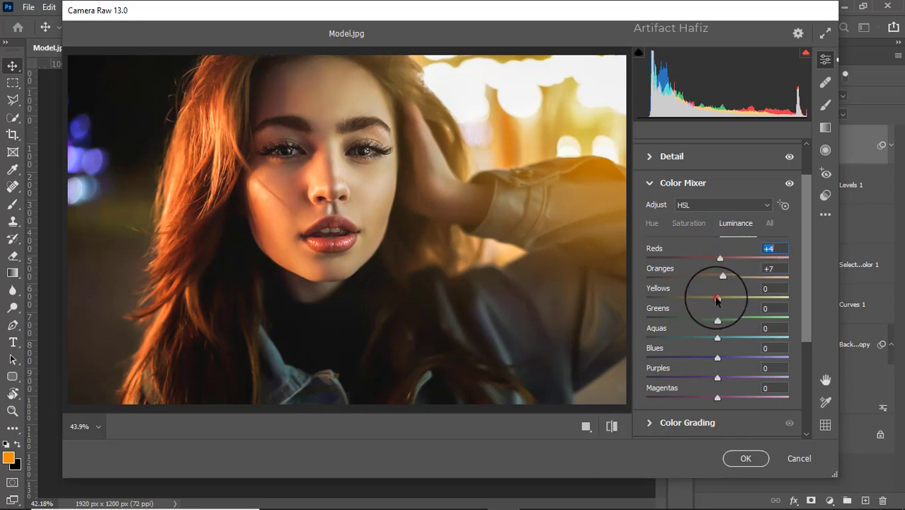
mouse_move(716, 299)
left_mouse_down()
mouse_move(736, 298)
mouse_move(687, 300)
mouse_move(733, 300)
mouse_move(722, 302)
left_mouse_up()
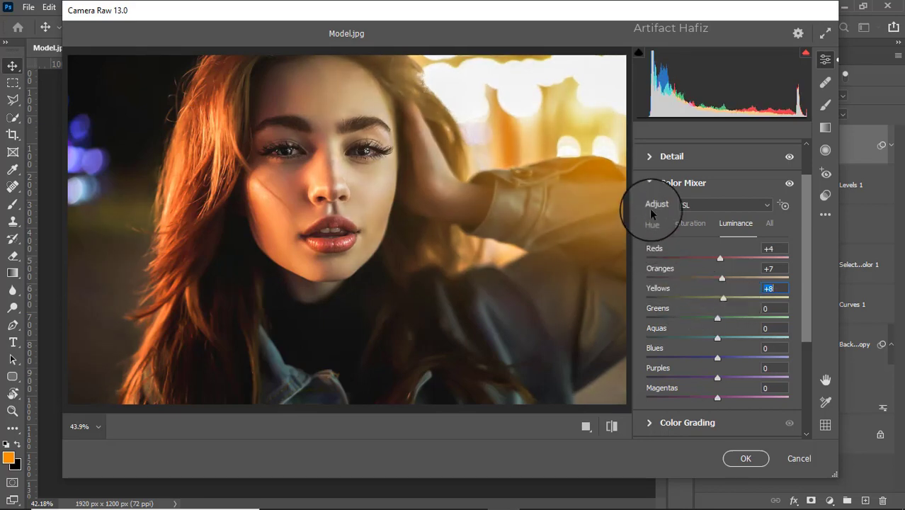
left_click(655, 230)
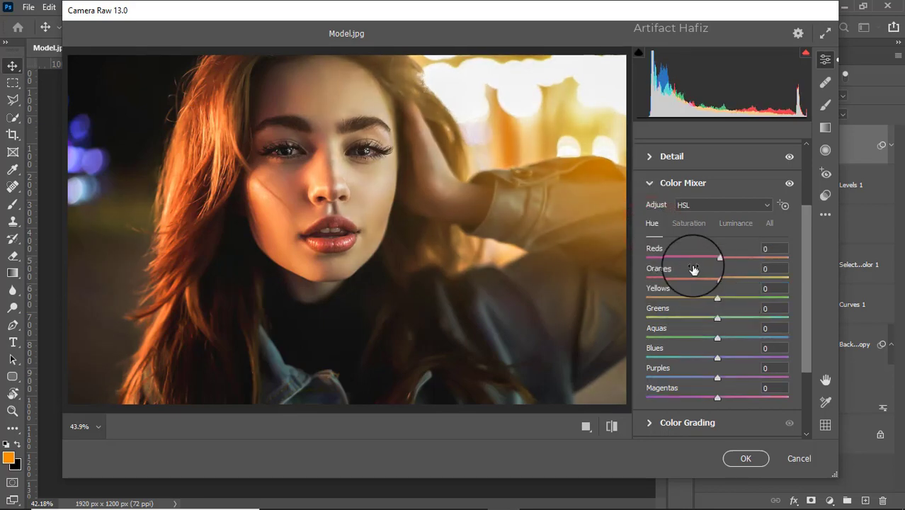
mouse_move(717, 277)
left_mouse_down()
mouse_move(743, 280)
mouse_move(704, 278)
mouse_move(729, 284)
mouse_move(720, 290)
left_mouse_up()
Tint the midtones in Color Grading warm yellow-orange with hue 45 and saturation 25
scroll(720, 291, "down", 3)
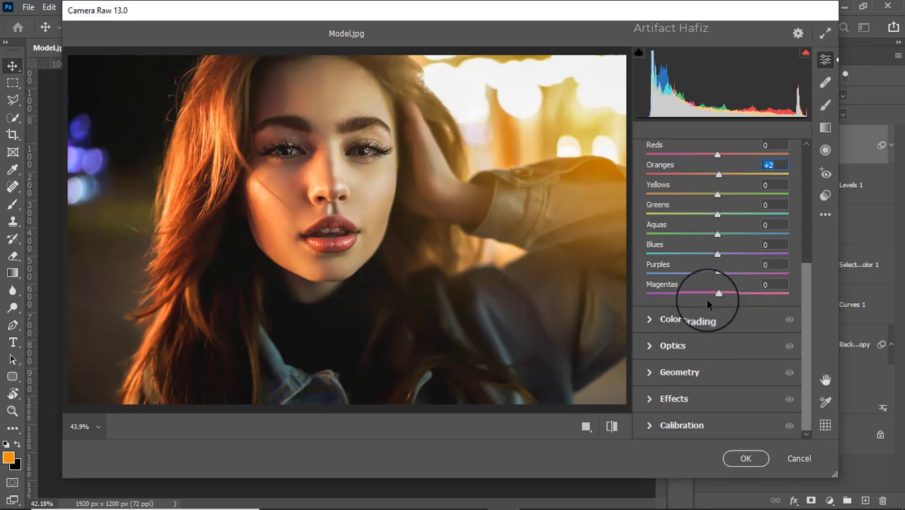
left_click(649, 319)
left_click_drag(717, 242, 726, 245)
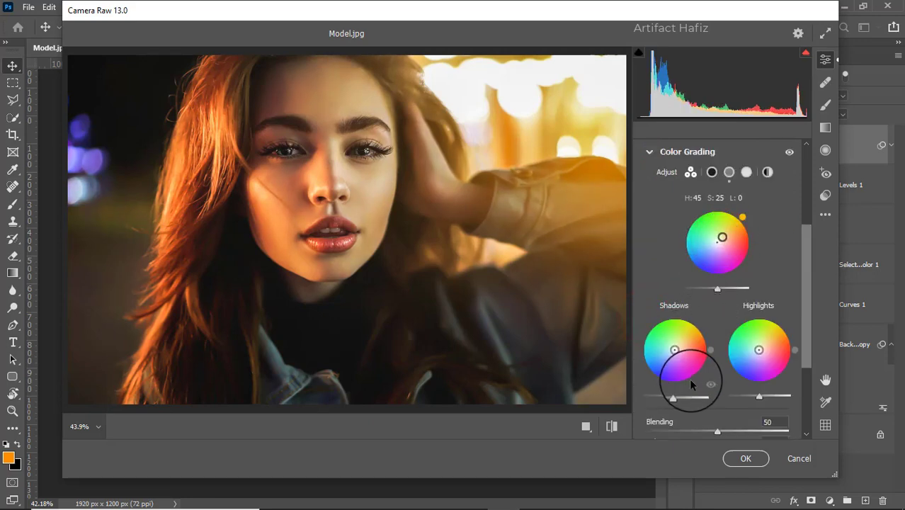
Add a dark vignette to the portrait with Vignetting at -15
scroll(690, 376, "down", 3)
left_click(650, 399)
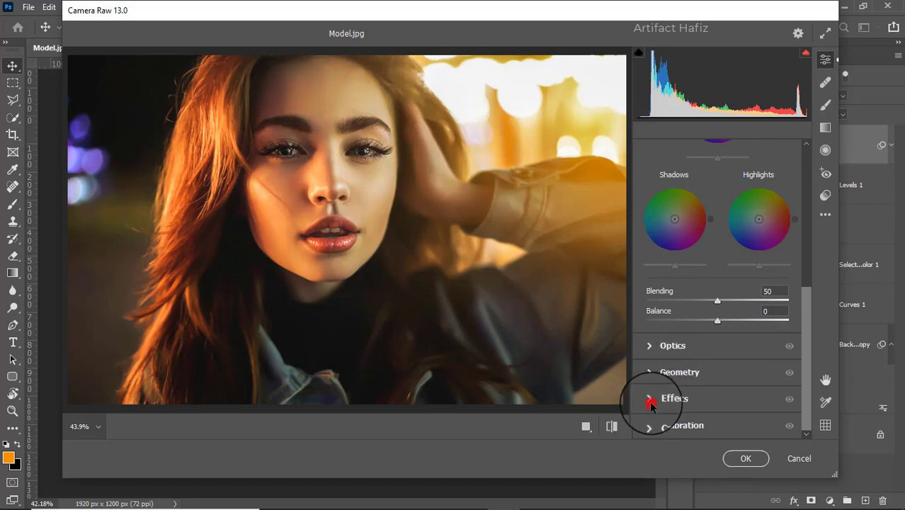
mouse_move(717, 292)
left_mouse_down()
mouse_move(703, 296)
mouse_move(713, 296)
left_mouse_up()
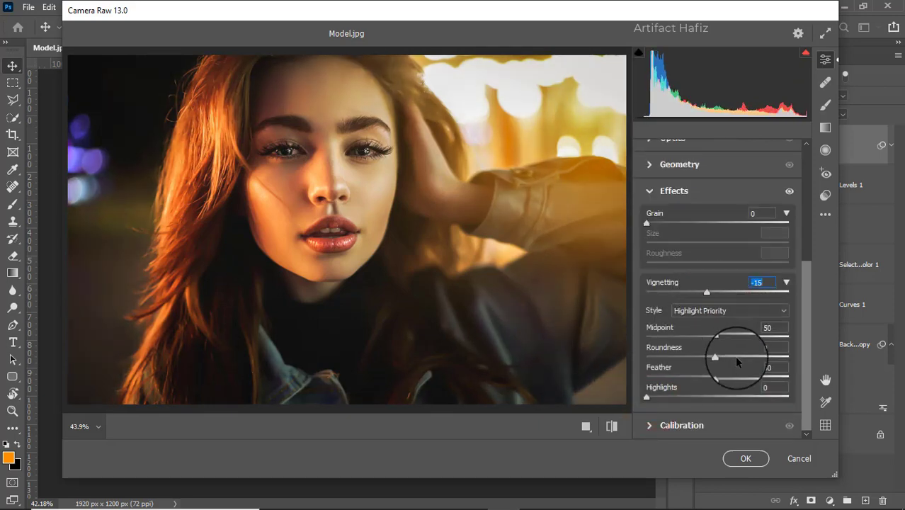
Calibrate the primaries with Red saturation -6, Green saturation +5 and a slightly raised Blue saturation, and apply the Camera Raw Filter
left_click(648, 424)
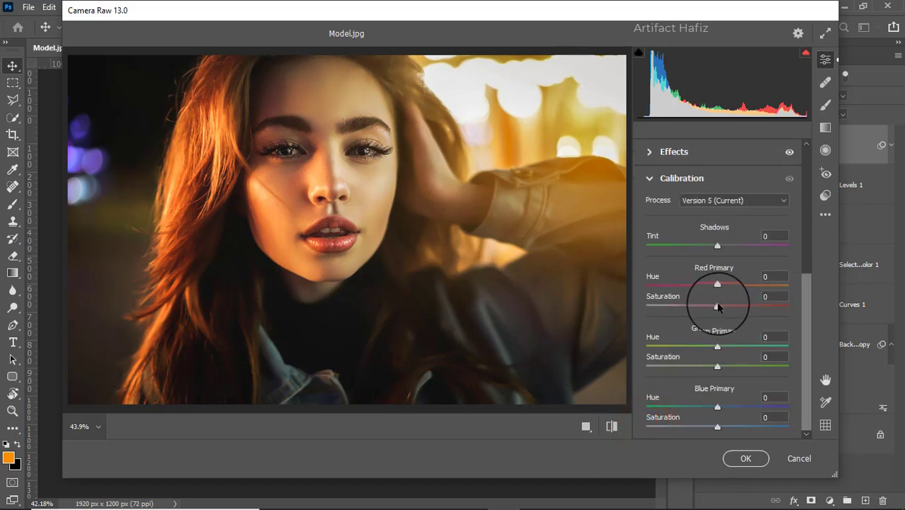
left_click_drag(717, 366, 720, 366)
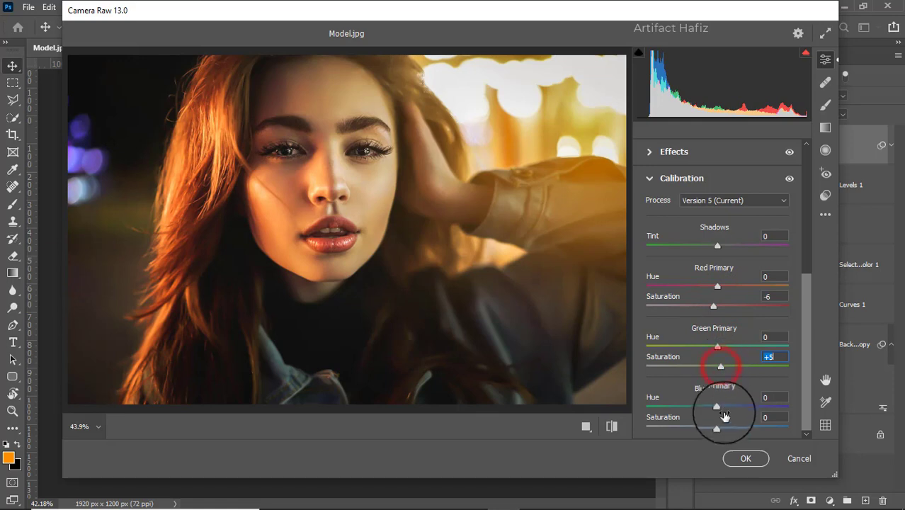
left_click_drag(719, 423, 724, 424)
left_click(740, 457)
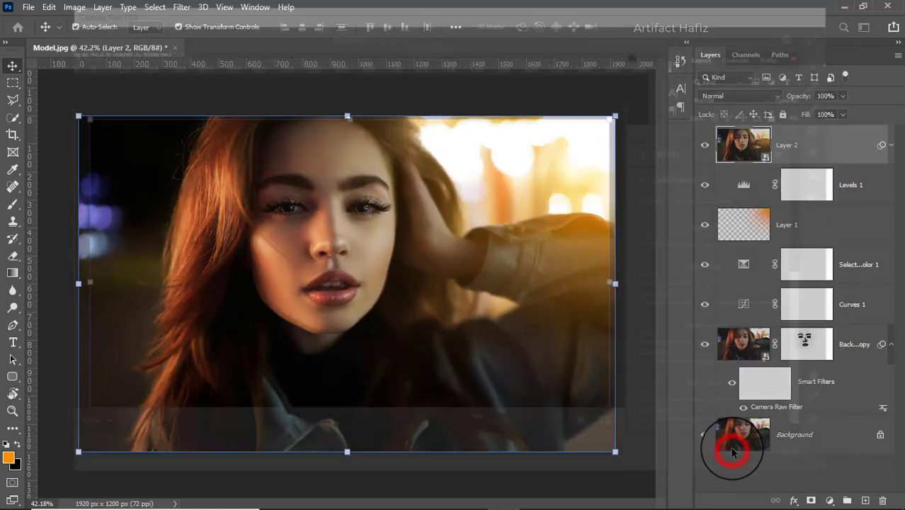
Compare the graded portrait with the original by toggling the visibility of all layers above the Background
scroll(729, 358, "down", 1)
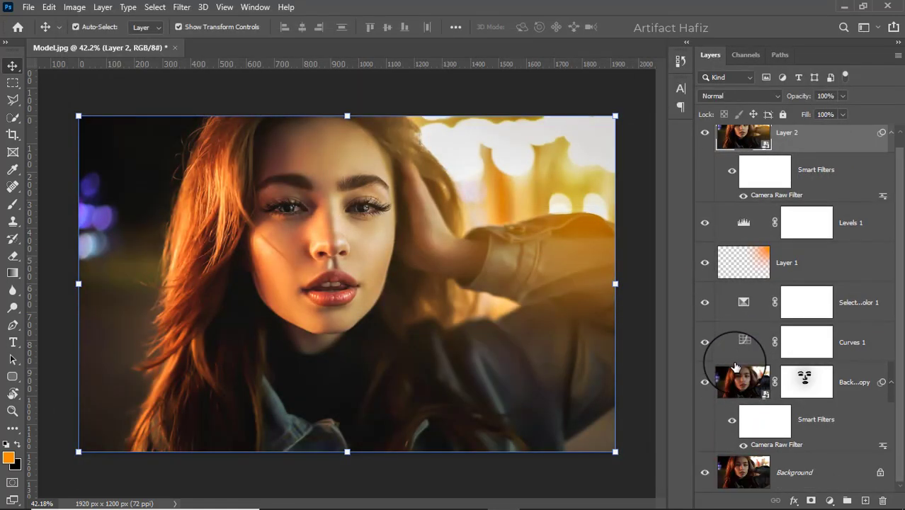
key("alt")
left_click(704, 473, "alt")
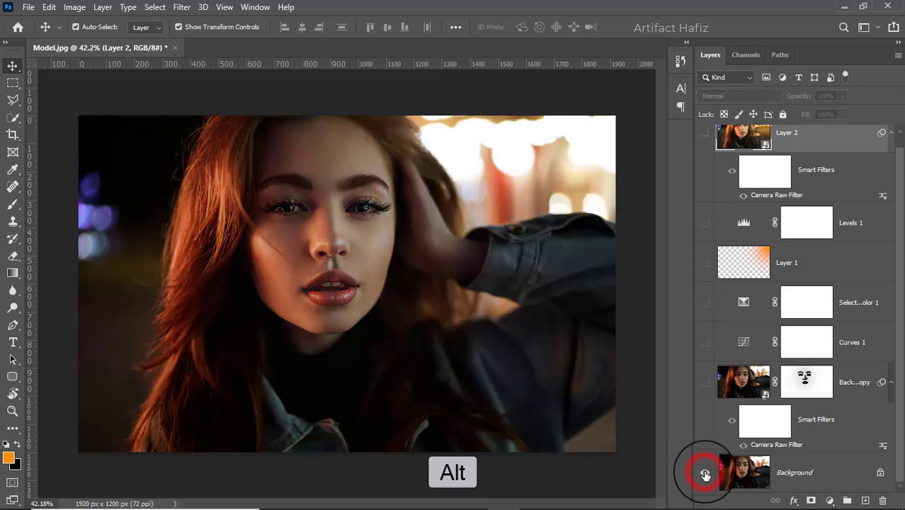
left_click(705, 472, "alt")
left_click(704, 472, "alt")
left_click(704, 473, "alt")
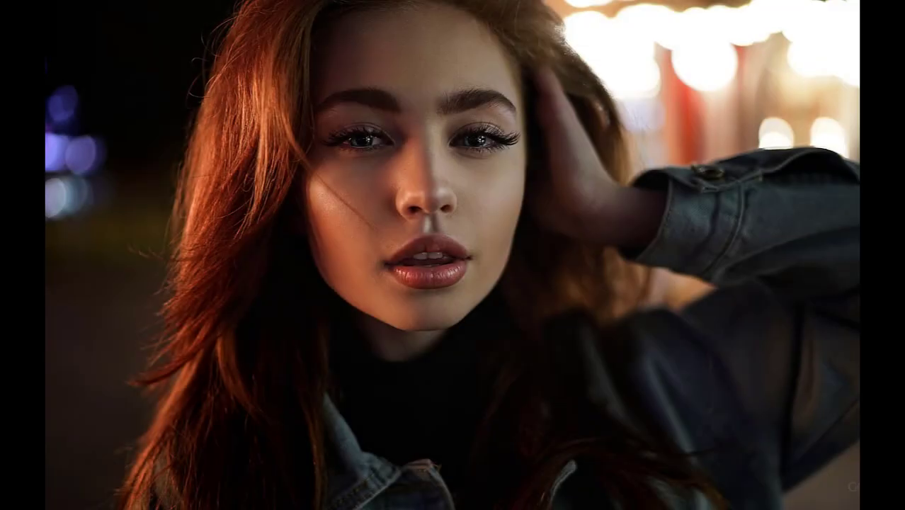